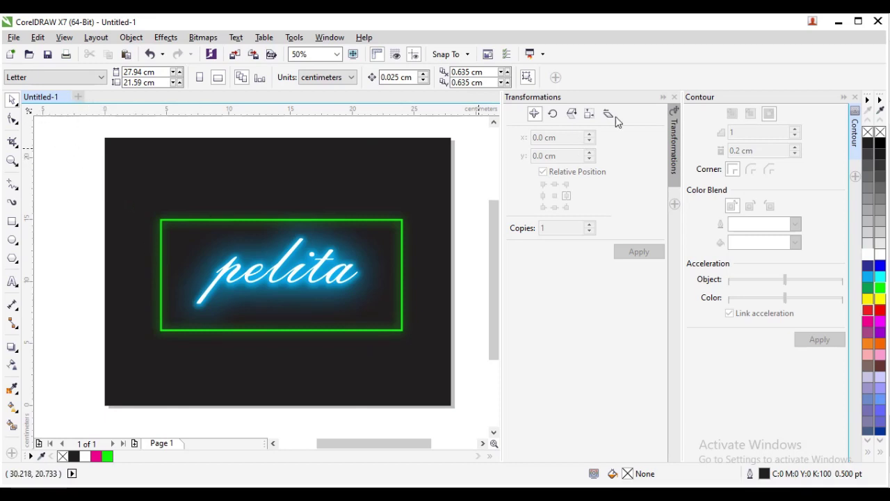
Create a new Letter document in landscape orientation and set its units to centimeters
click(674, 97)
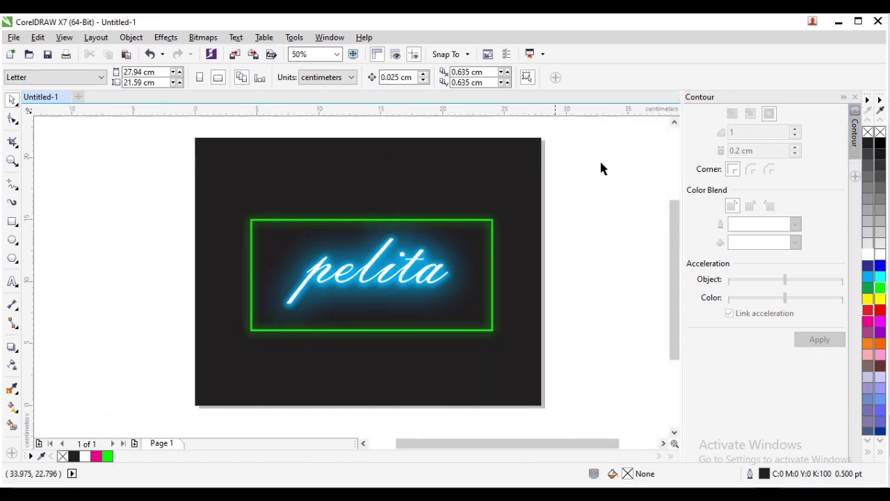
click(14, 37)
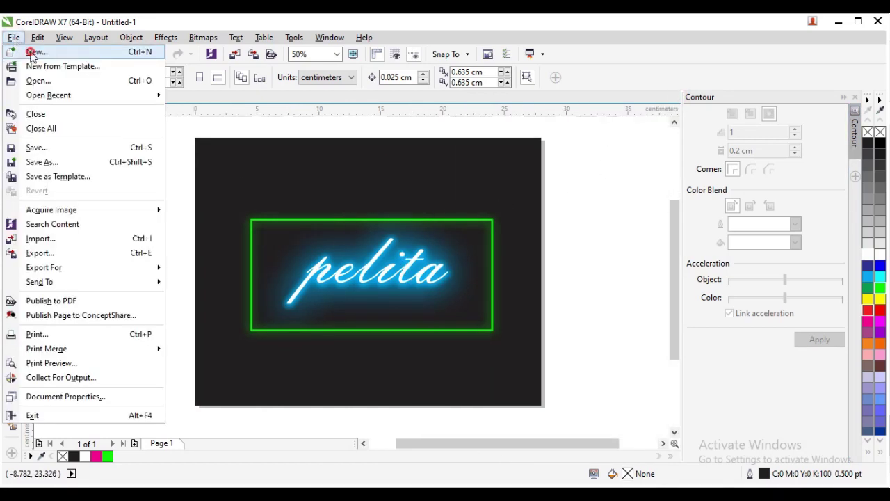
click(30, 53)
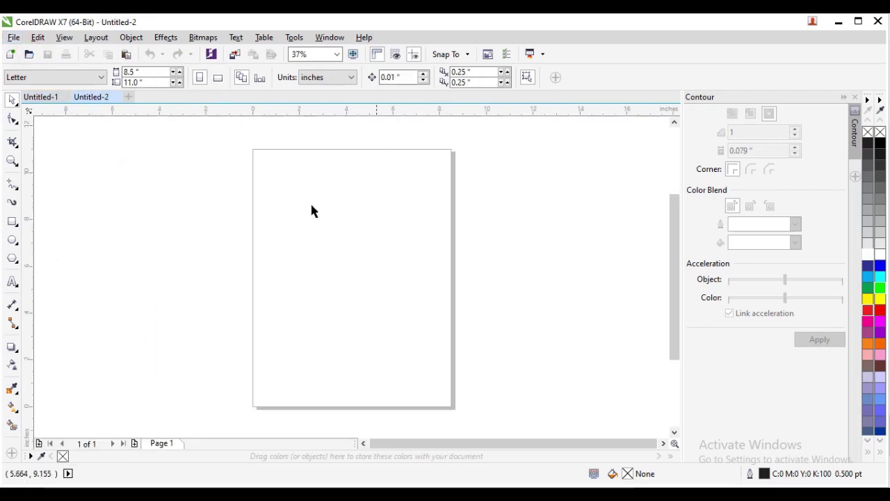
click(218, 78)
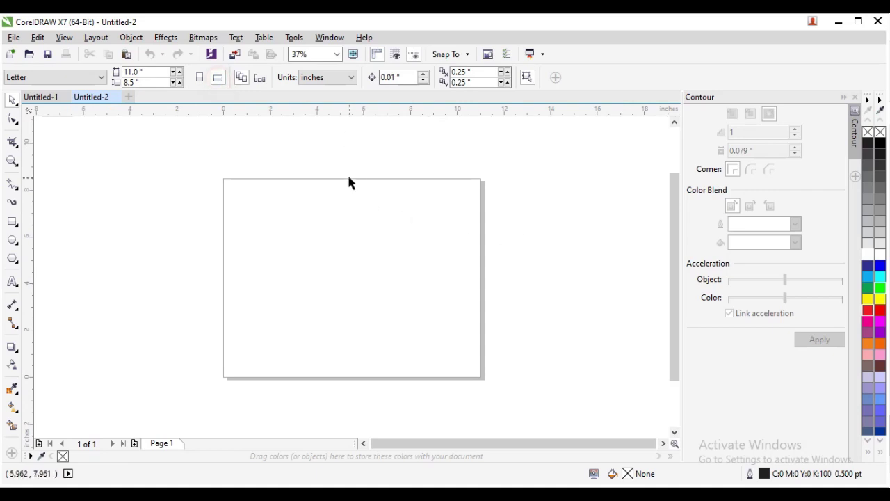
click(351, 78)
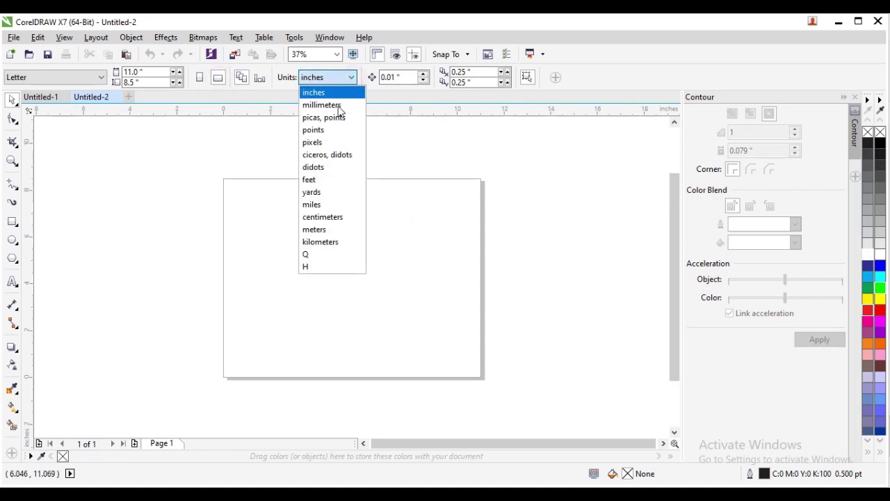
click(344, 217)
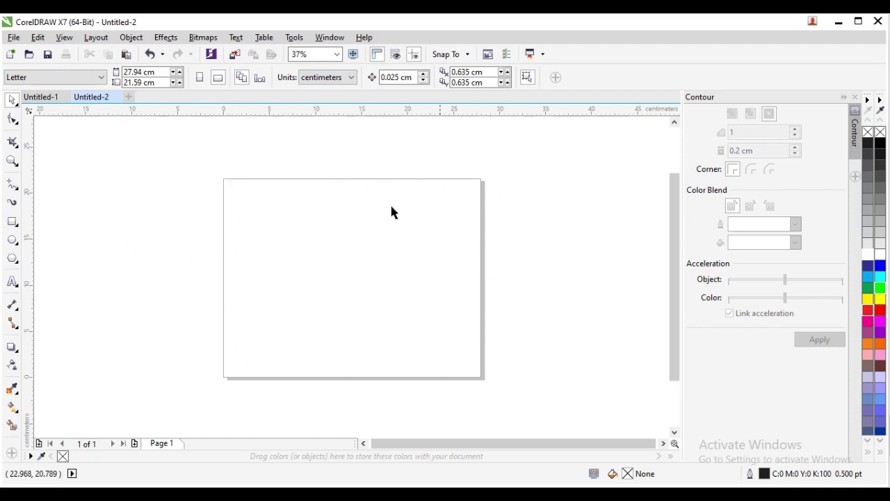
Add a page-sized rectangle, 27.94 × 21.59 cm, and fill it with black
double_click(12, 223)
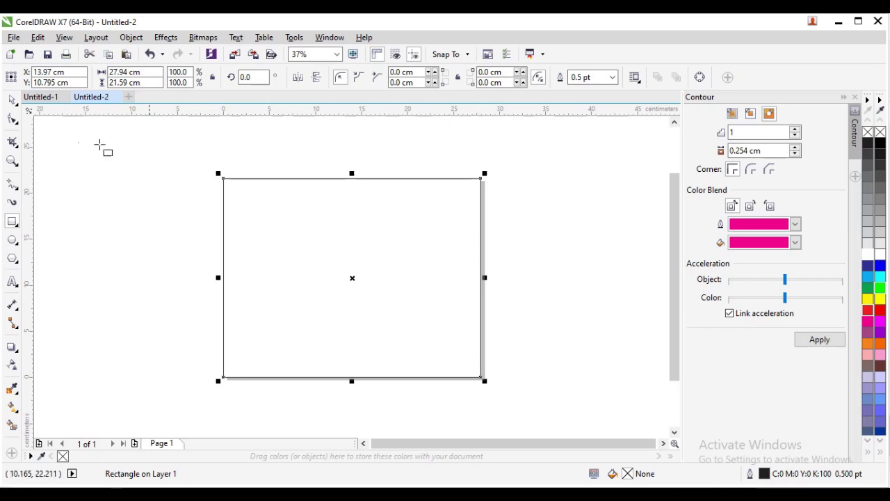
click(12, 99)
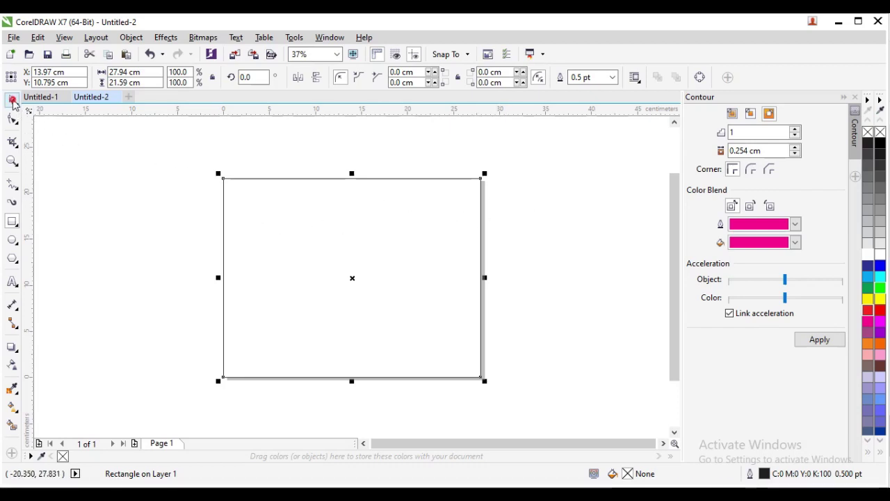
click(566, 212)
click(476, 202)
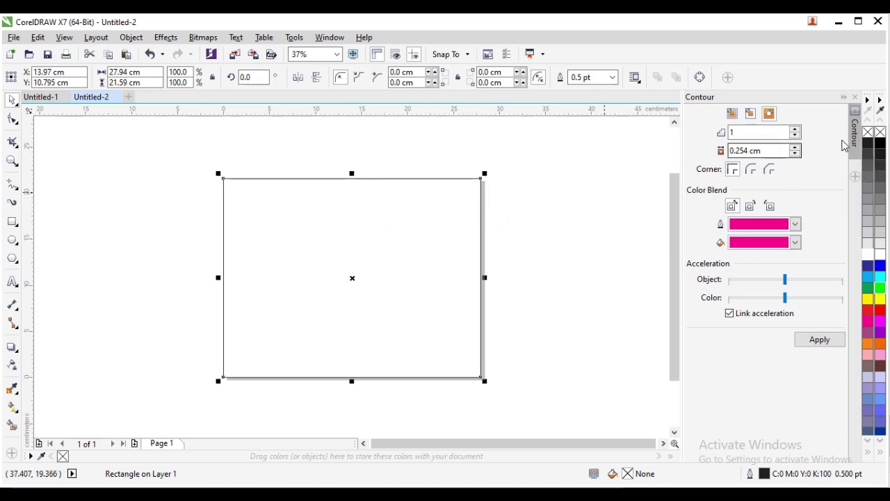
click(880, 142)
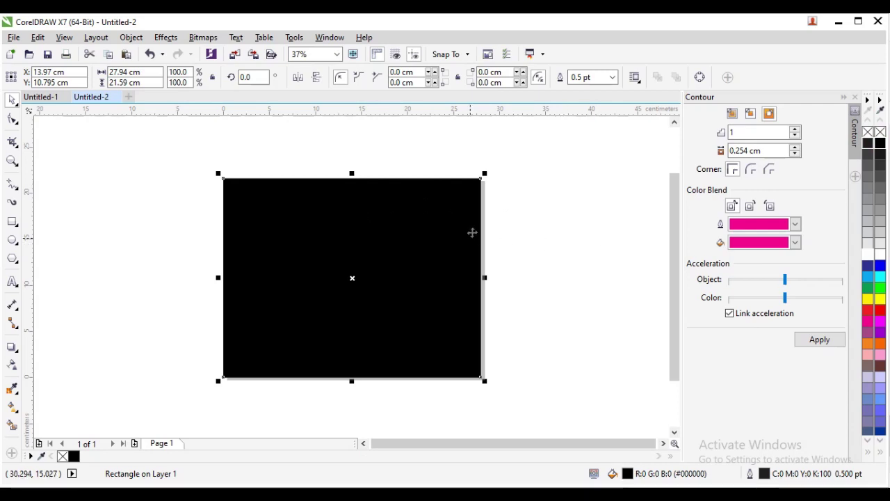
Lock the black background rectangle so it cannot be selected or moved
right_click(401, 201)
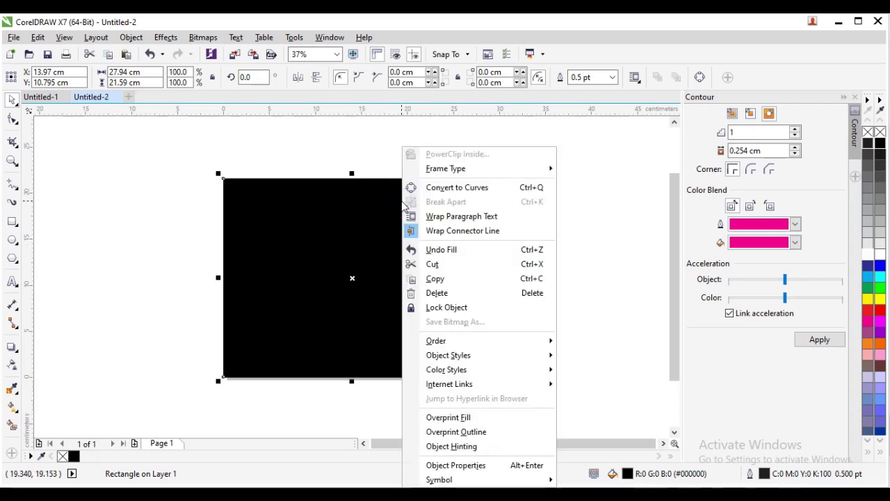
click(449, 307)
click(185, 179)
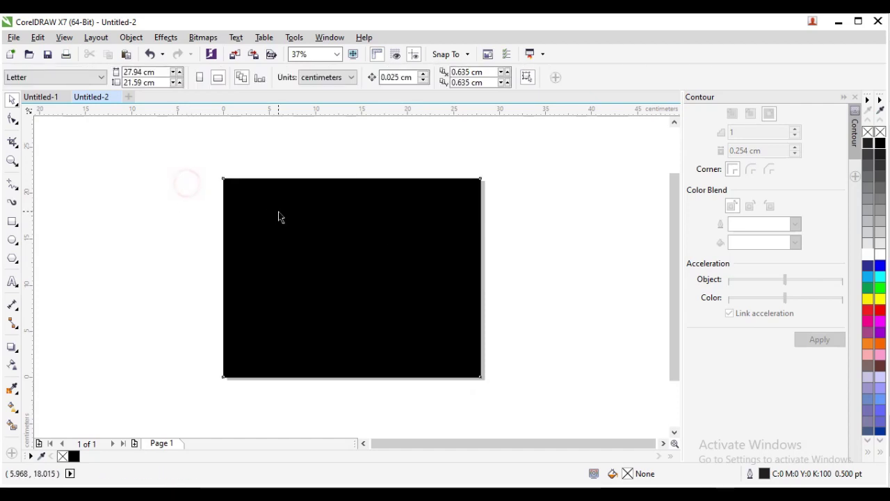
click(379, 215)
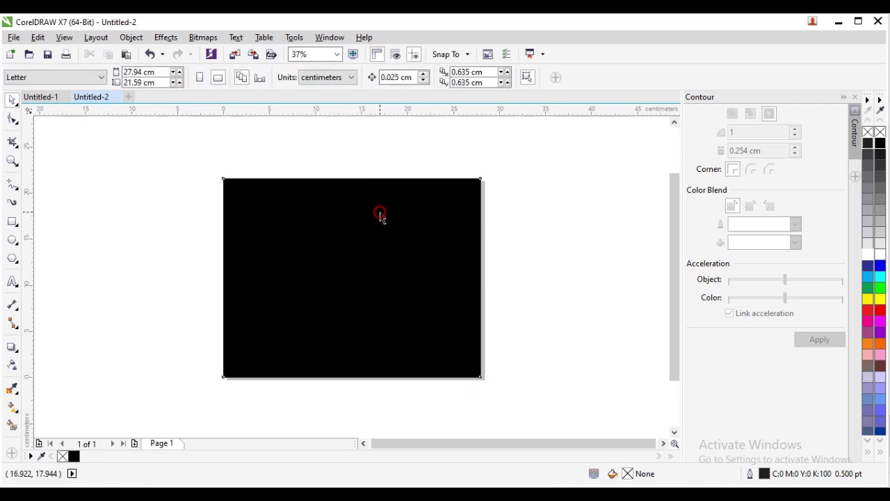
click(526, 210)
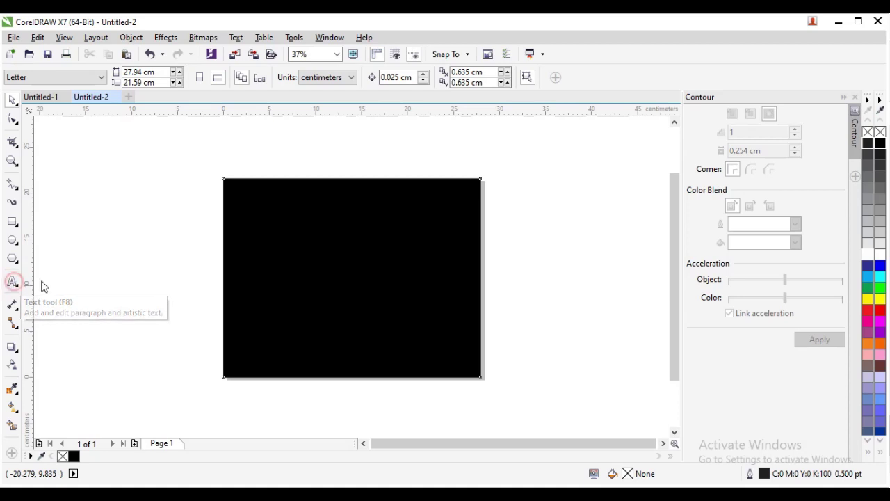
Add the artistic text "pelita" on the blank area beside the page and enlarge it to about 96 pt
click(13, 282)
click(140, 261)
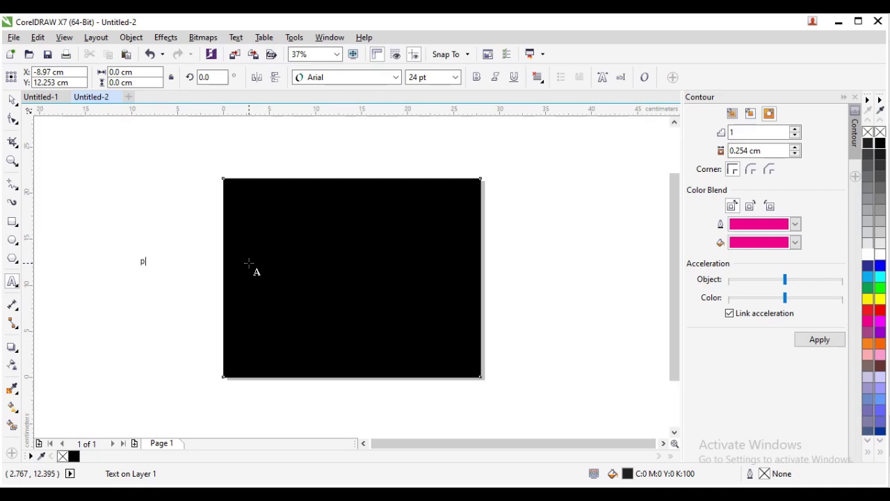
text(pelita)
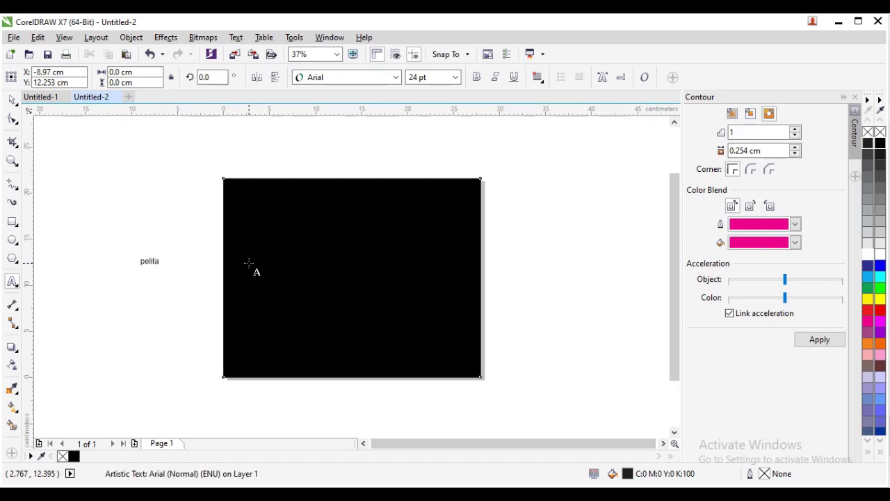
click(14, 101)
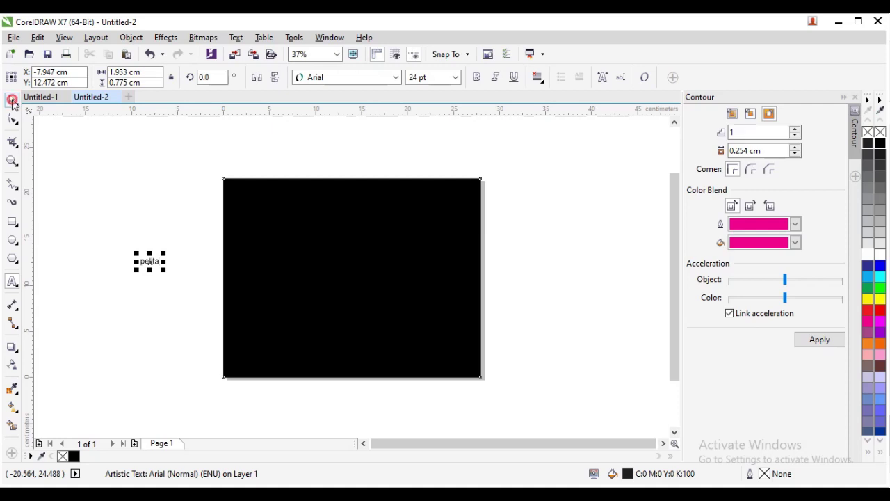
drag(164, 252, 217, 231)
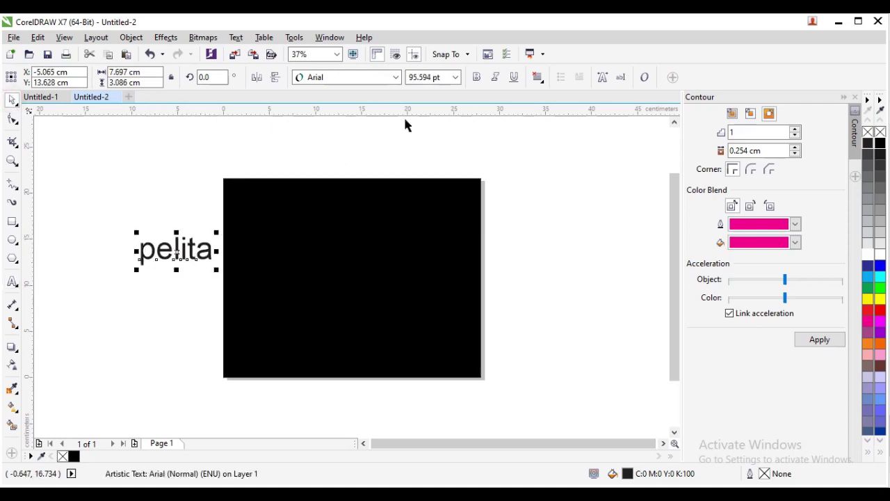
Set the "pelita" text's font to Embassy BT and enlarge it to about 163 pt
click(397, 78)
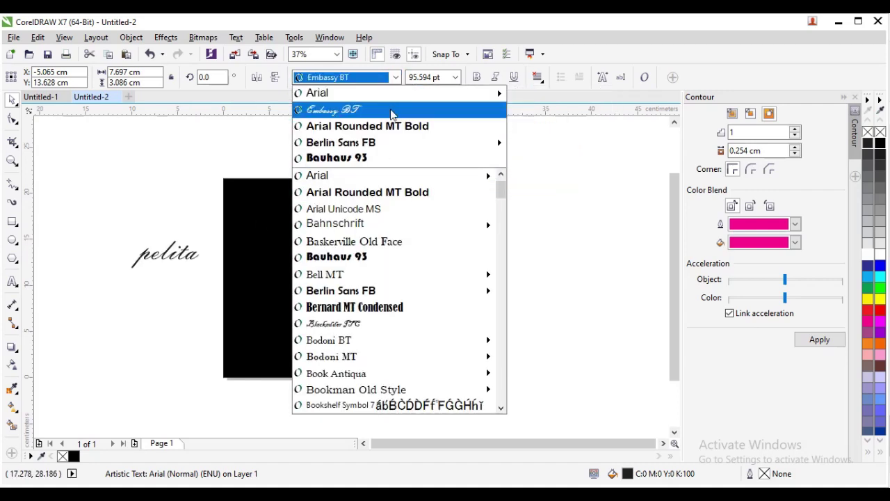
click(392, 113)
drag(206, 237, 278, 233)
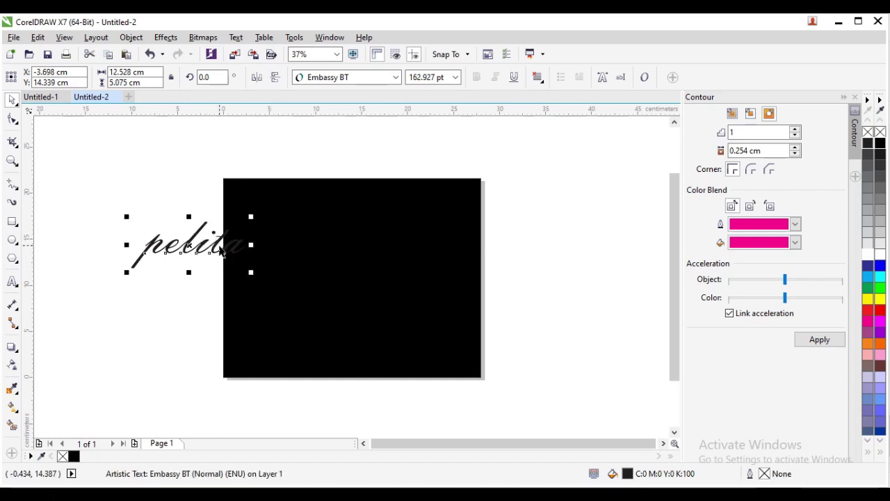
Fill the "pelita" text with white and place it at the centre of the black rectangle
drag(219, 252, 341, 257)
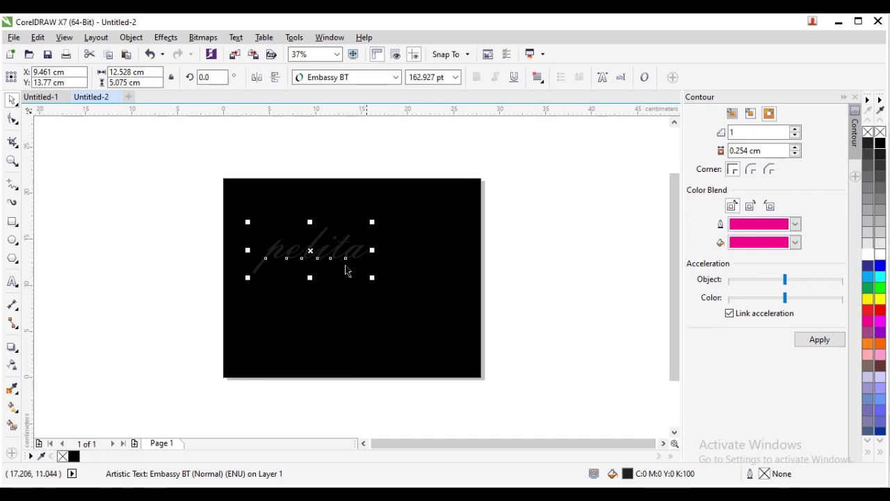
click(881, 256)
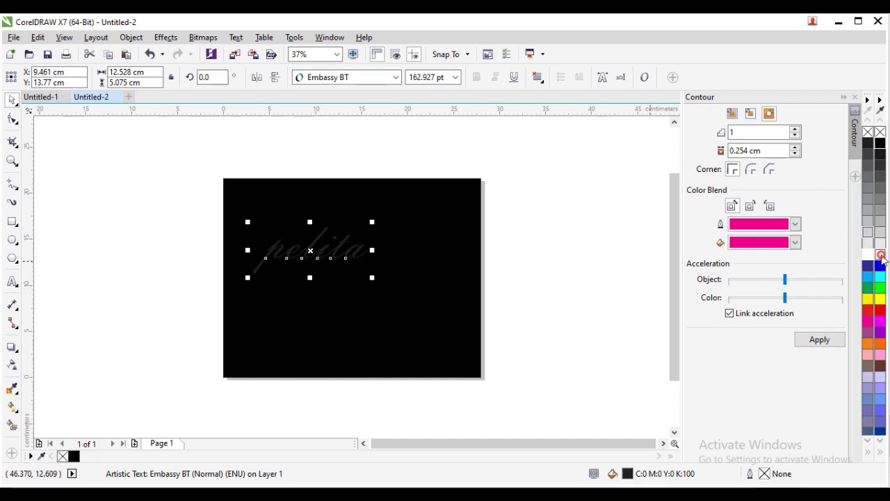
drag(342, 244, 353, 279)
click(517, 245)
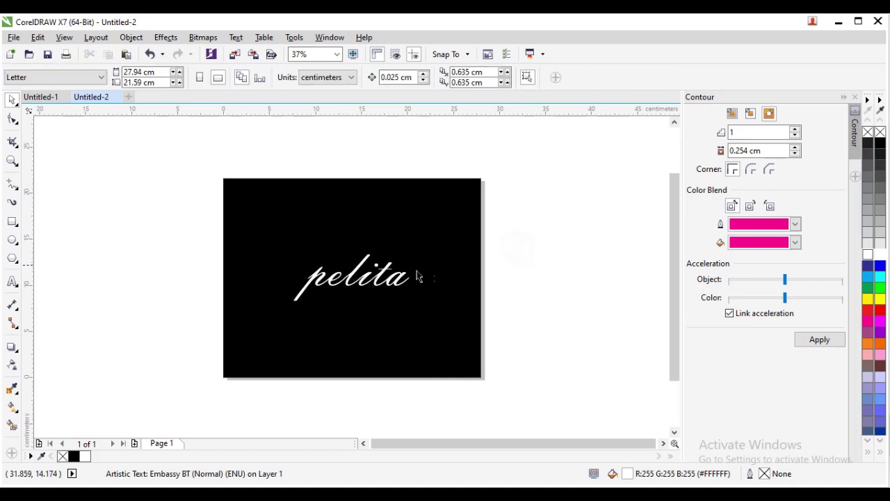
Apply a one-step outside contour of 0.254 cm to the "pelita" text with light blue outline and fill colors
click(382, 269)
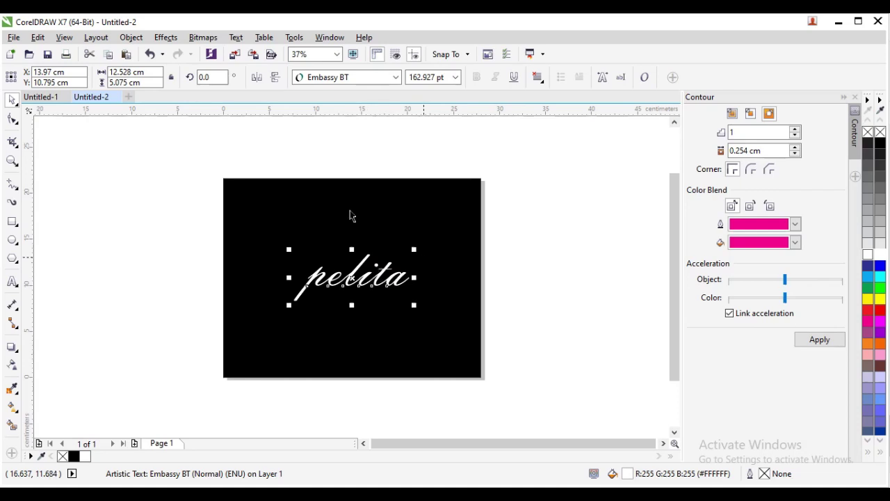
click(167, 38)
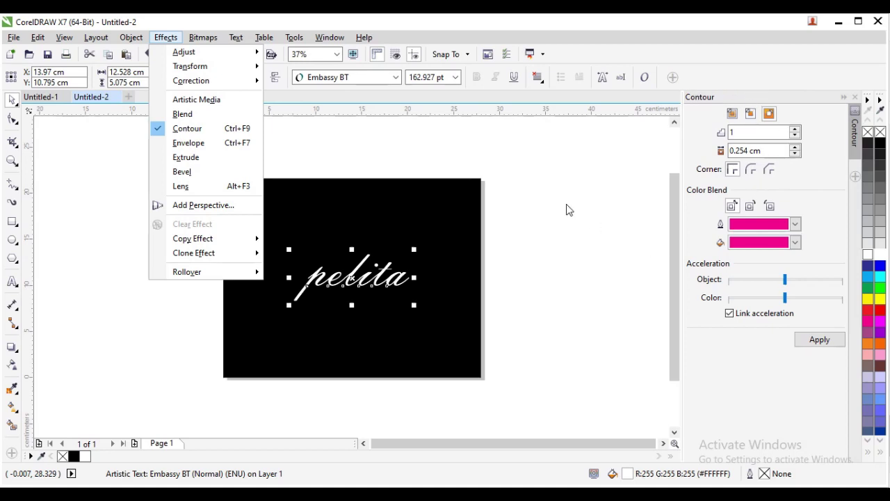
click(543, 185)
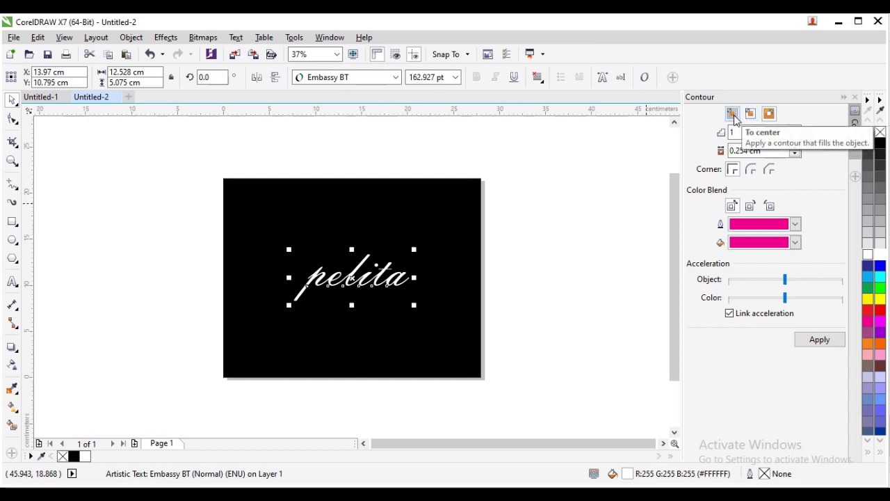
click(769, 117)
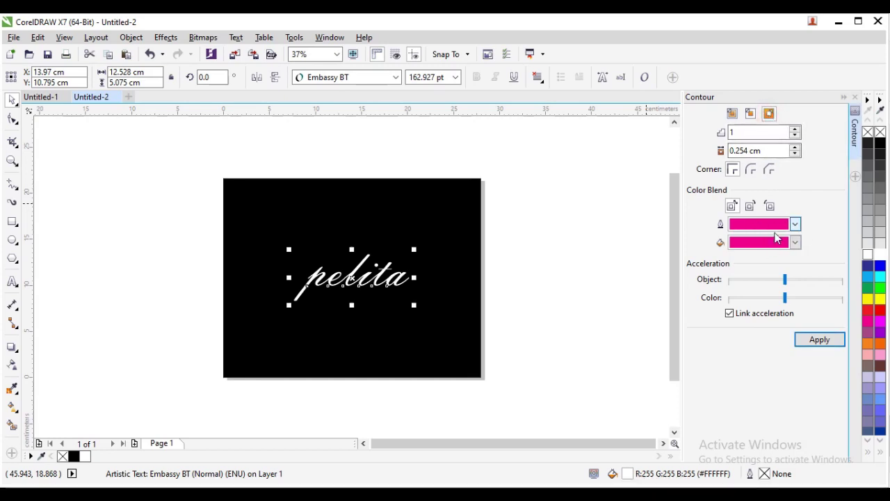
click(795, 225)
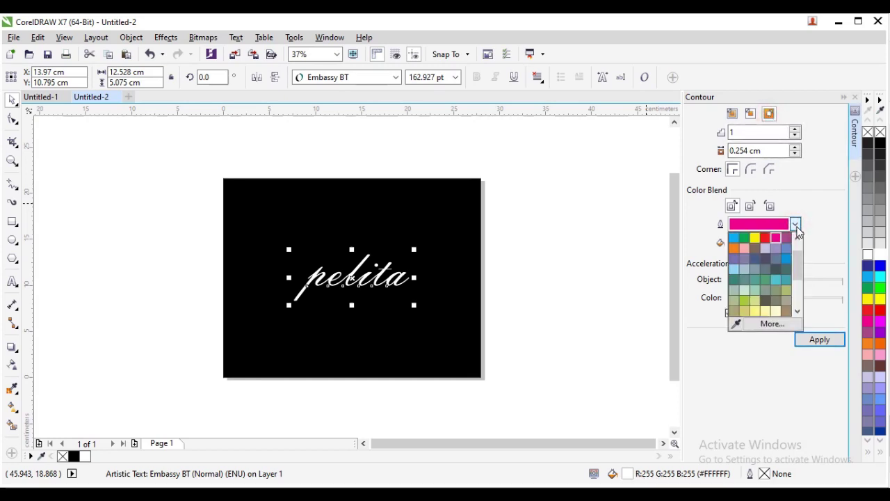
scroll(801, 260, up, 2)
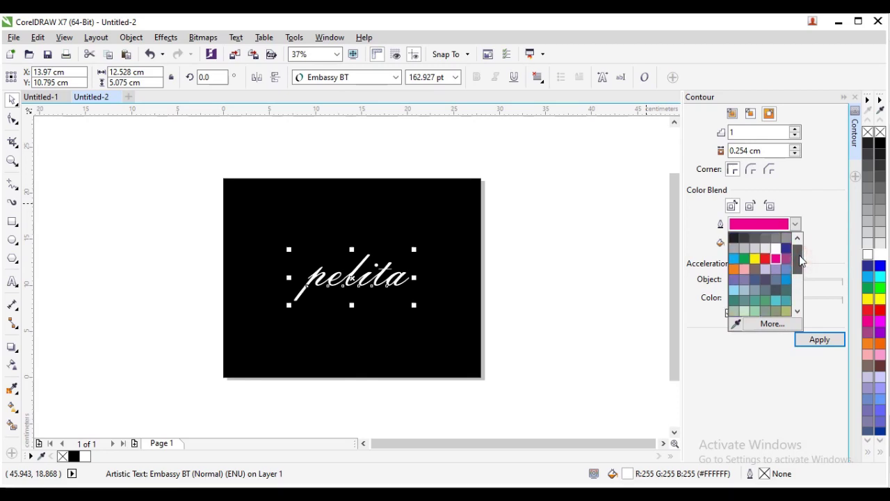
scroll(801, 261, down, 1)
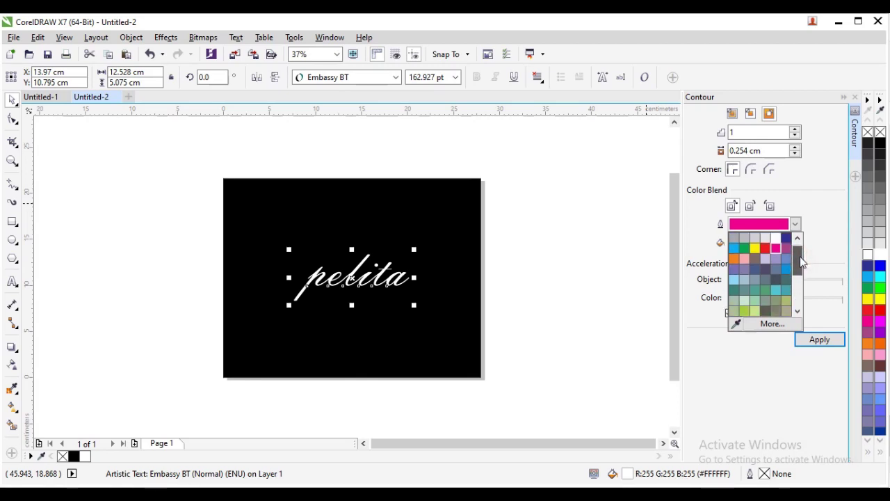
click(735, 252)
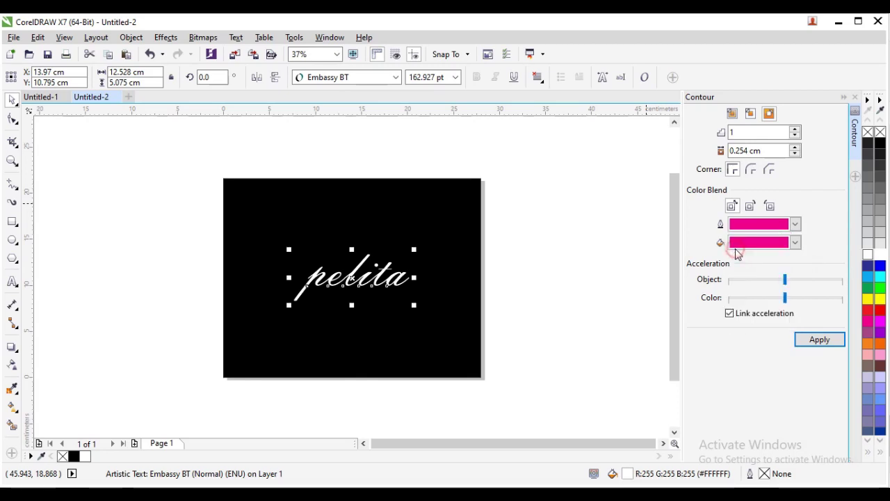
click(795, 243)
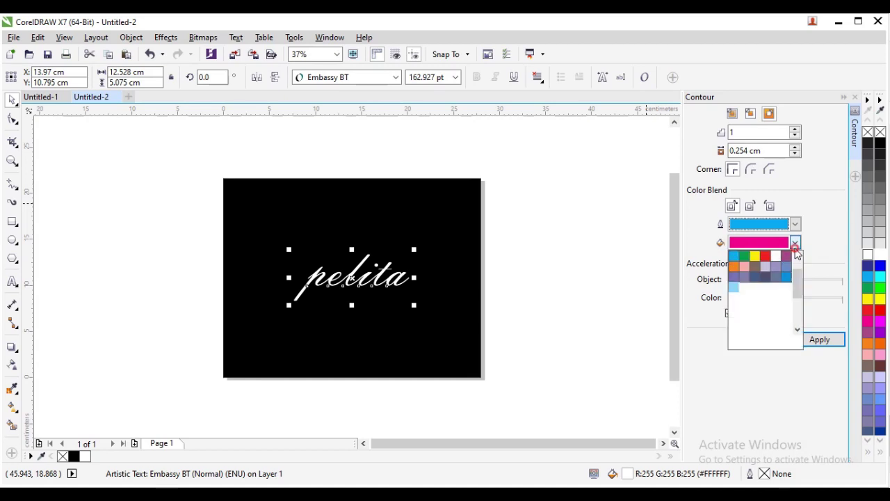
click(735, 255)
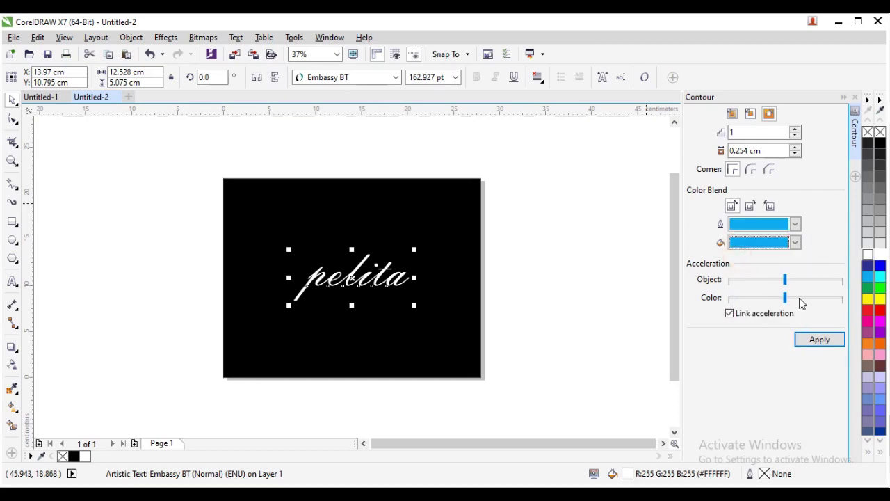
click(821, 339)
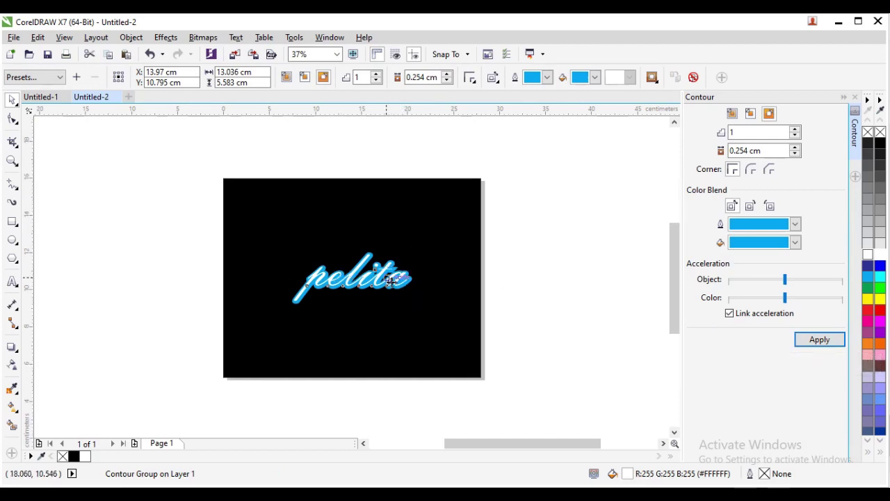
scroll(394, 272, up, 2)
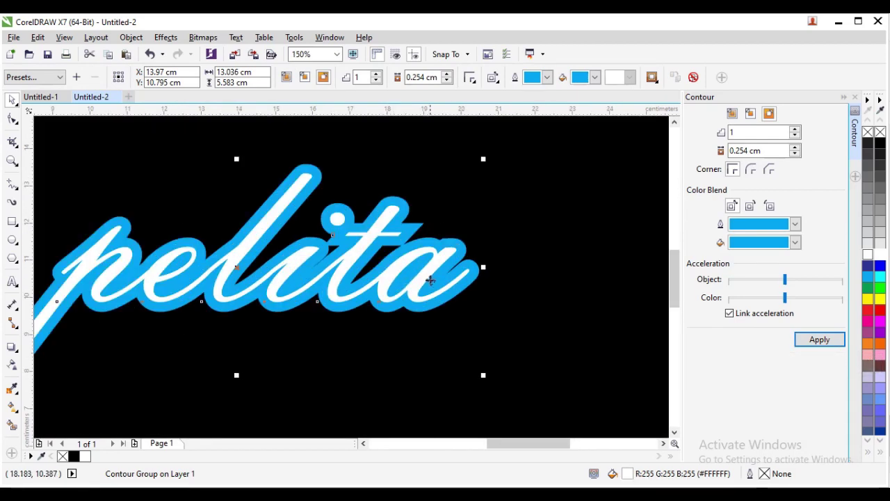
Set the contour offset around the "pelita" text to 0.2 cm and break the contour apart from the text
click(748, 151)
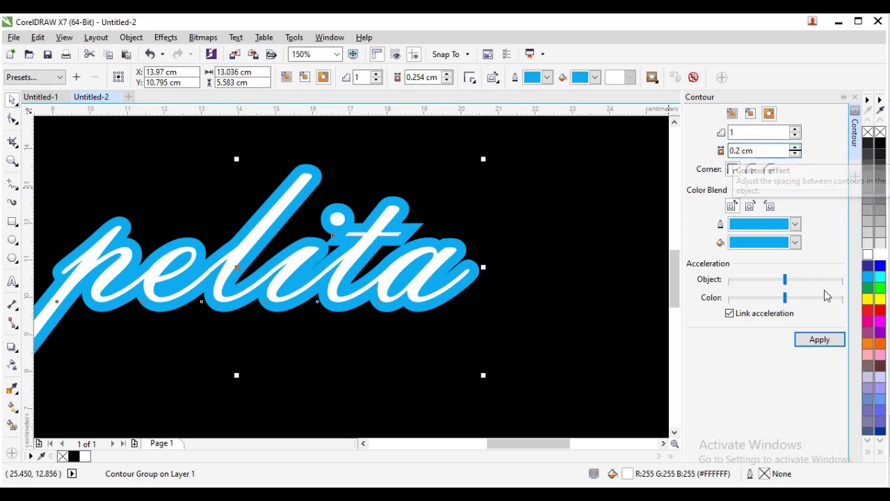
click(820, 340)
scroll(450, 303, down, 1)
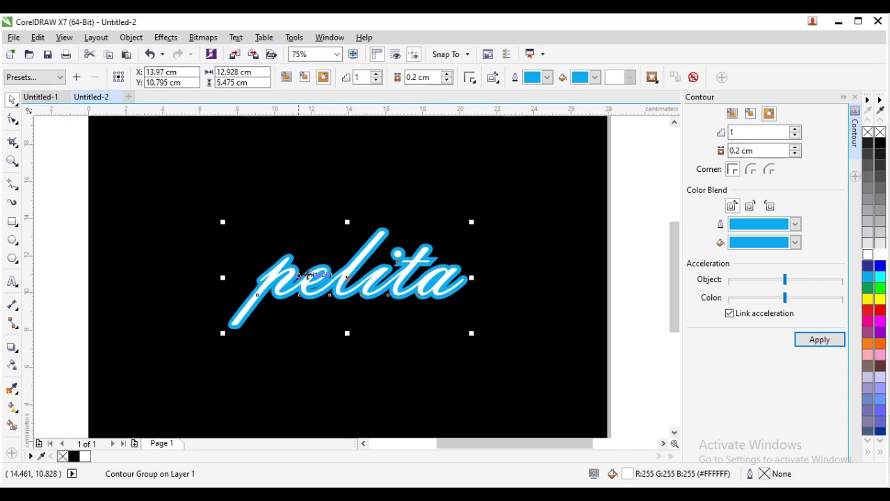
key(ctrl+k)
click(66, 224)
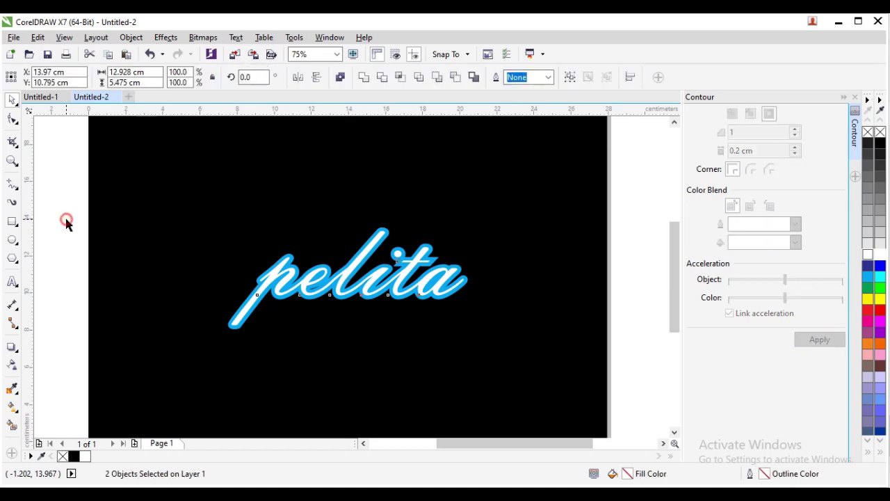
Move the white "pelita" text upward off its blue contour shape to check the separation, and undo the move
click(312, 283)
drag(310, 272, 311, 217)
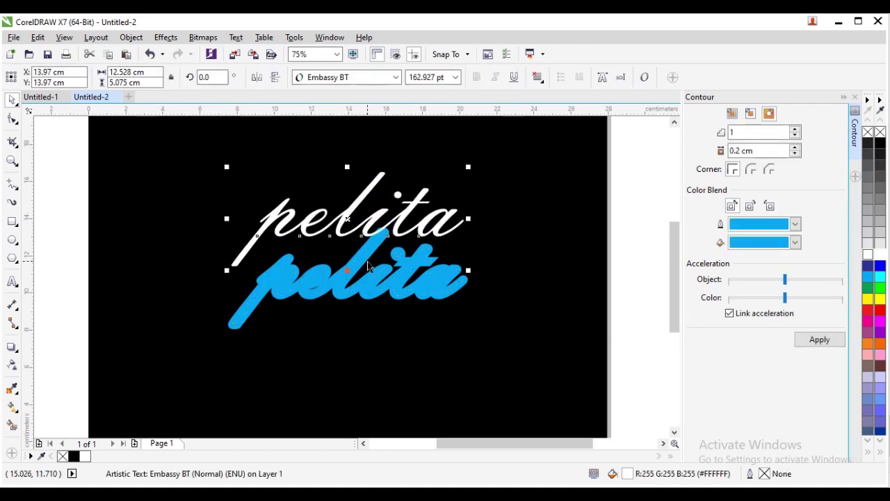
key(ctrl+z)
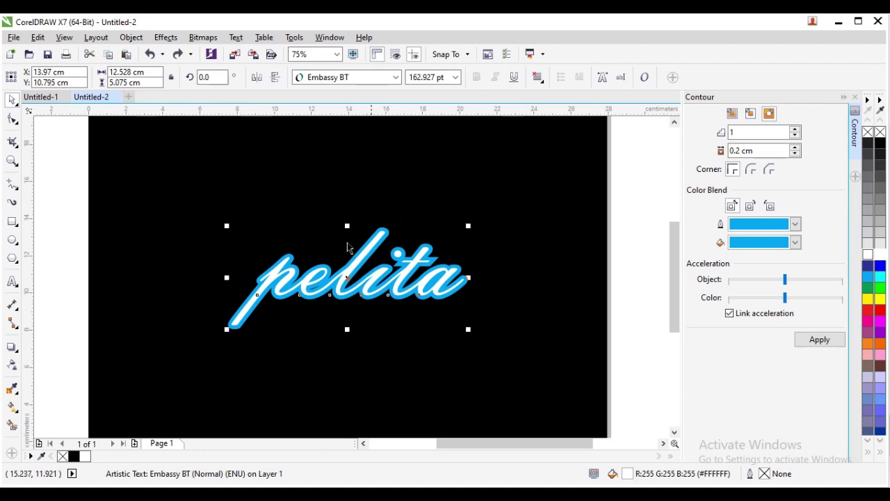
click(74, 213)
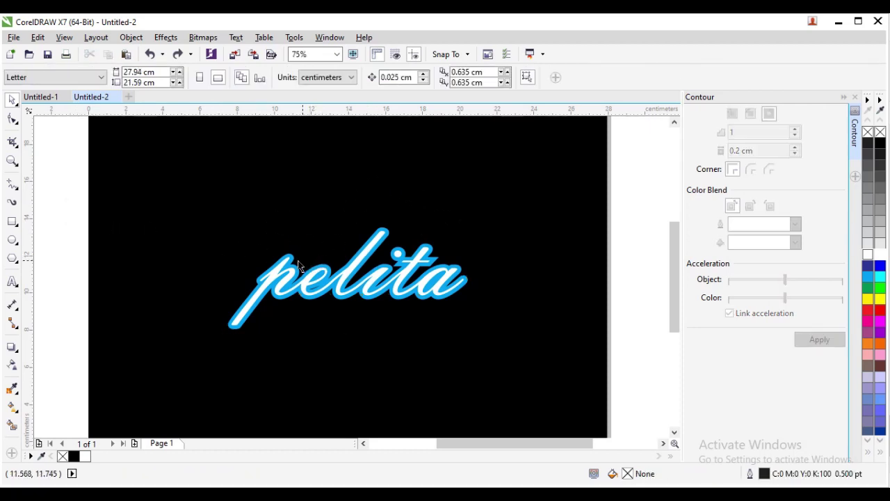
Apply a one-step 0.2 cm outside contour to the blue contour curve and break it apart as a separate shape
scroll(295, 262, up, 3)
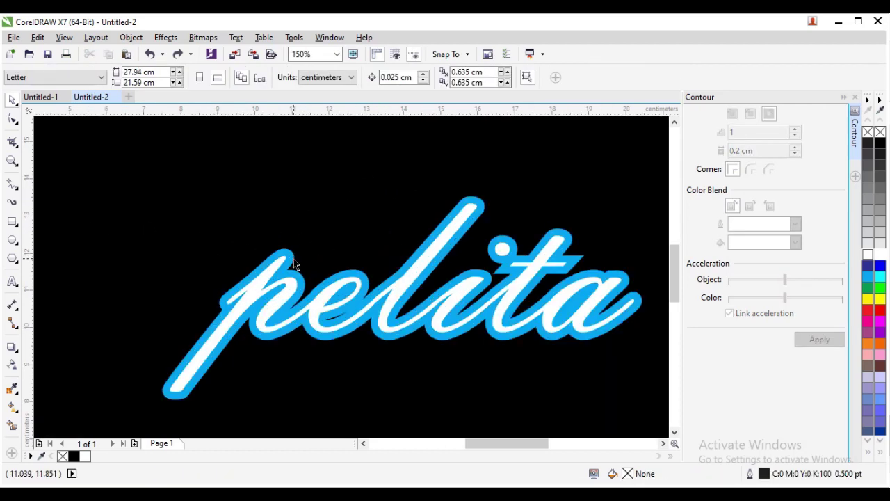
click(293, 259)
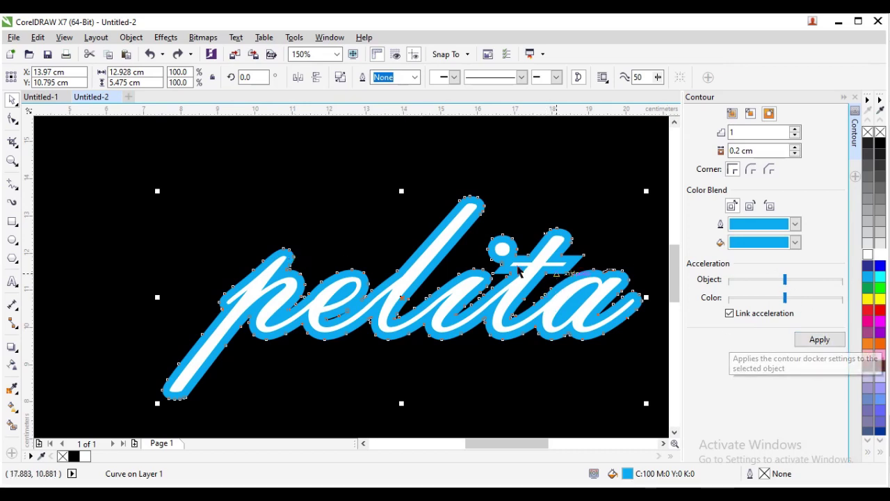
click(821, 341)
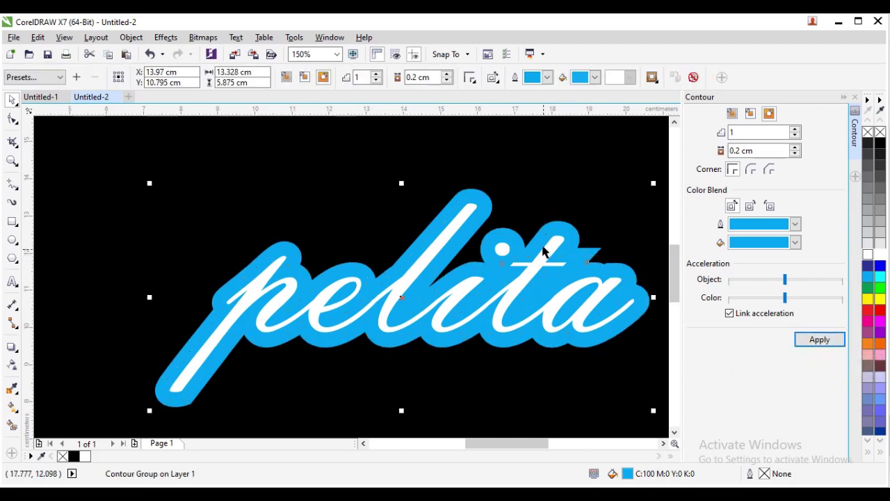
scroll(523, 269, down, 1)
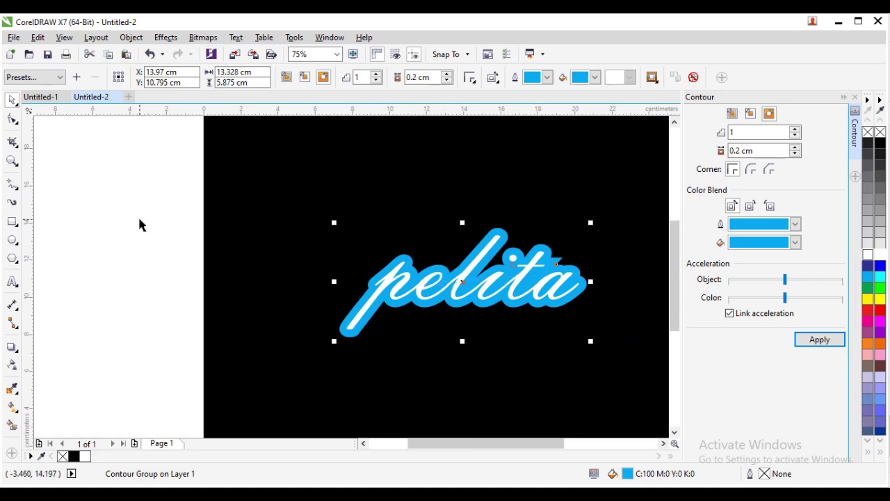
key(ctrl+k)
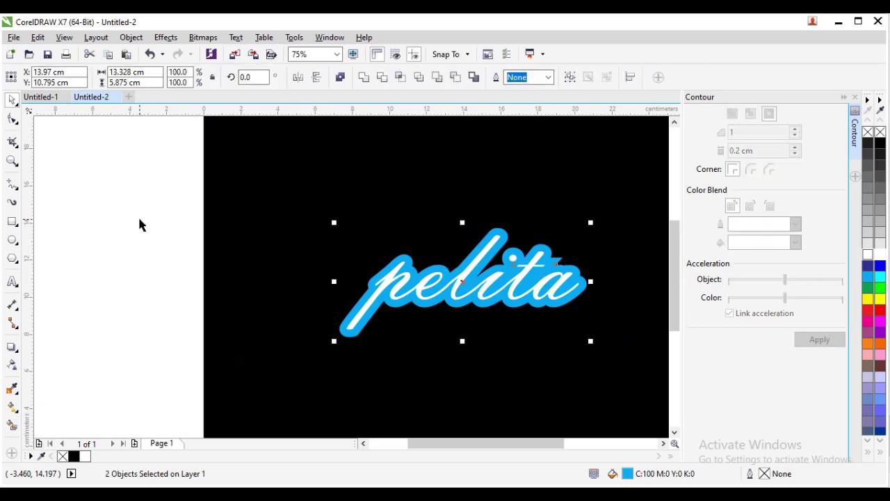
click(153, 231)
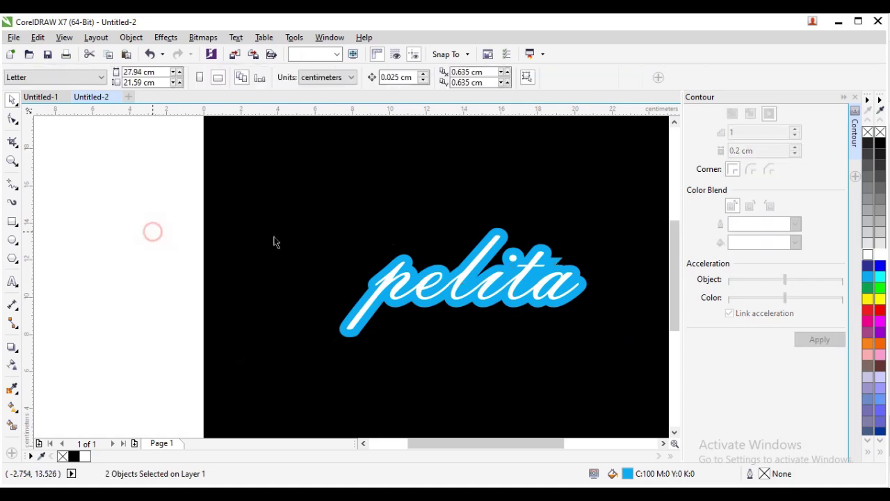
Move the white text and the inner blue curve away from the outer shape to check the layers, and undo both moves
click(443, 277)
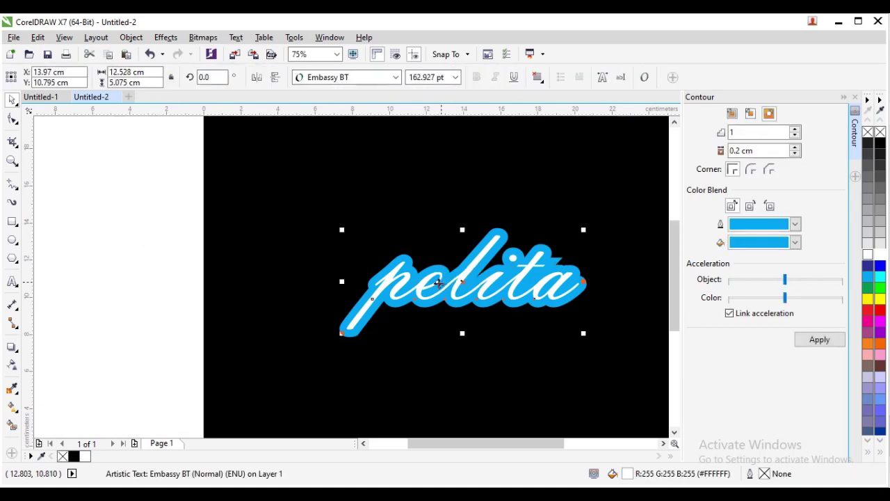
drag(442, 291, 462, 372)
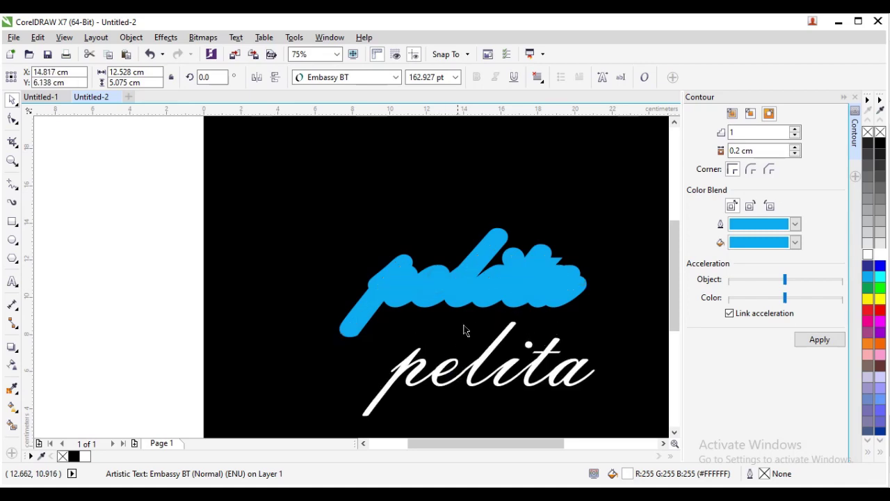
click(458, 288)
drag(457, 287, 367, 337)
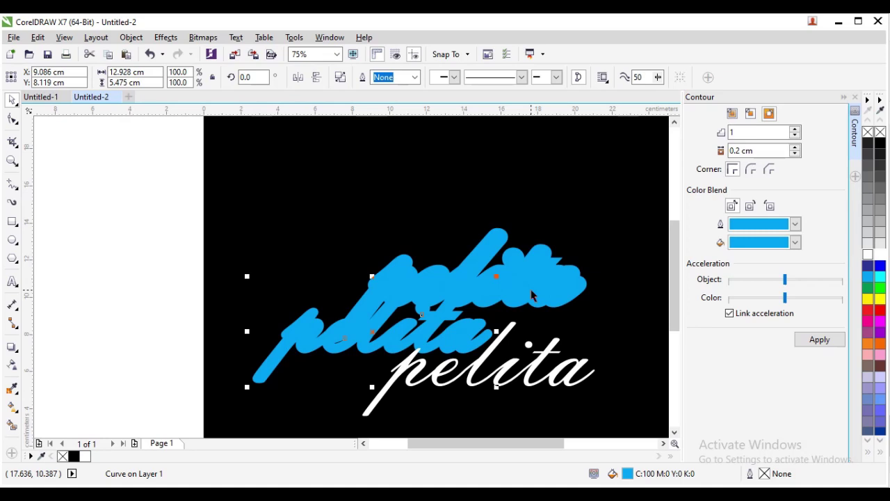
key(ctrl+z)
key(ctrl+z)
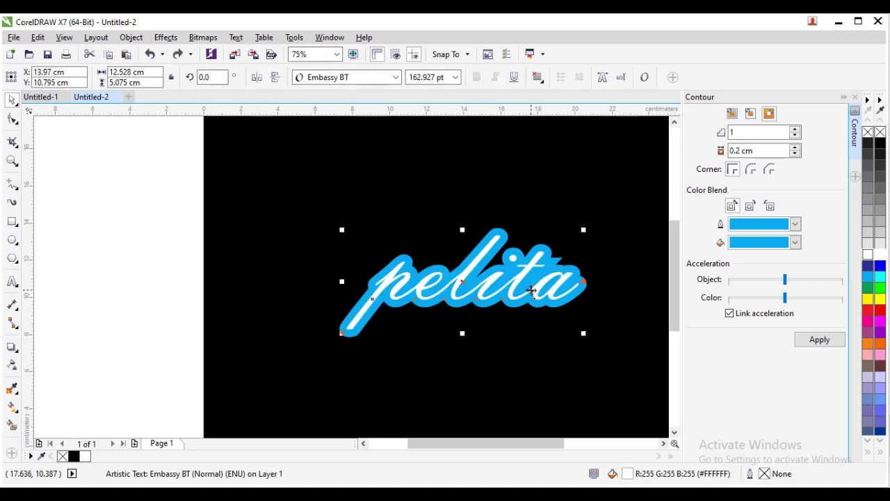
click(196, 240)
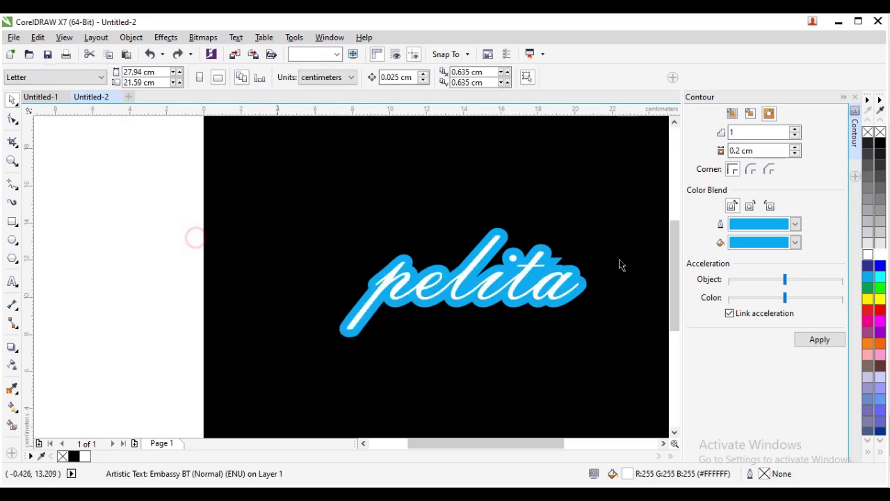
Convert the outermost blue curve to a 300 dpi bitmap in RGB Color (24-bit) with anti-aliasing and a transparent background
click(506, 238)
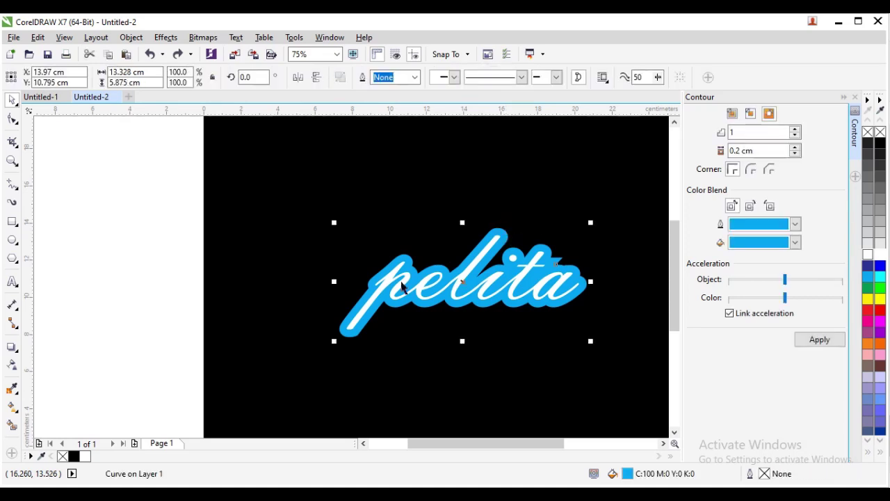
scroll(405, 260, up, 3)
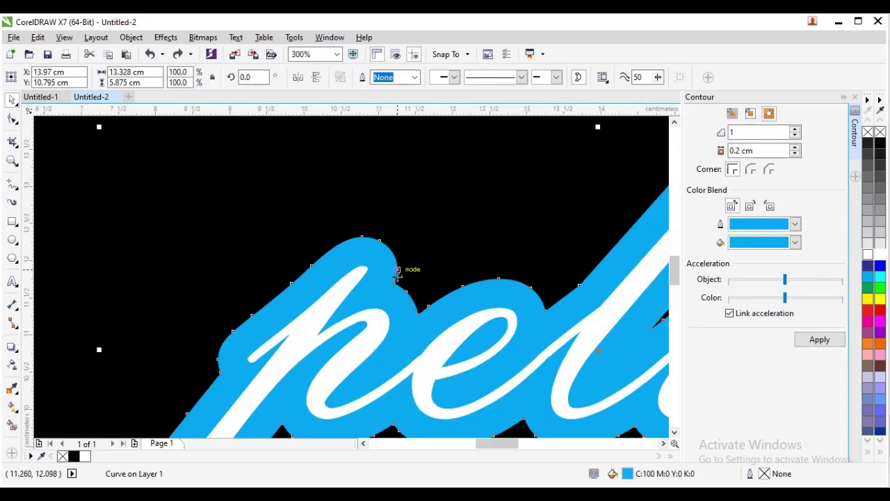
scroll(501, 299, down, 2)
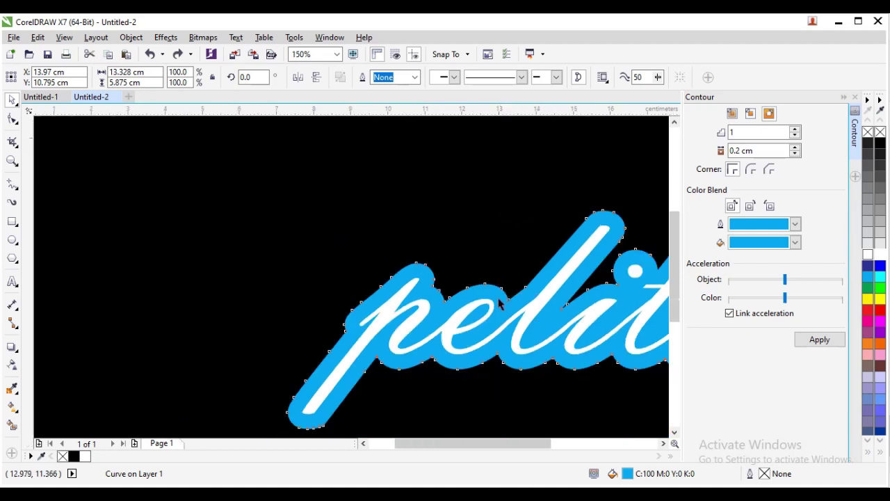
scroll(501, 299, down, 1)
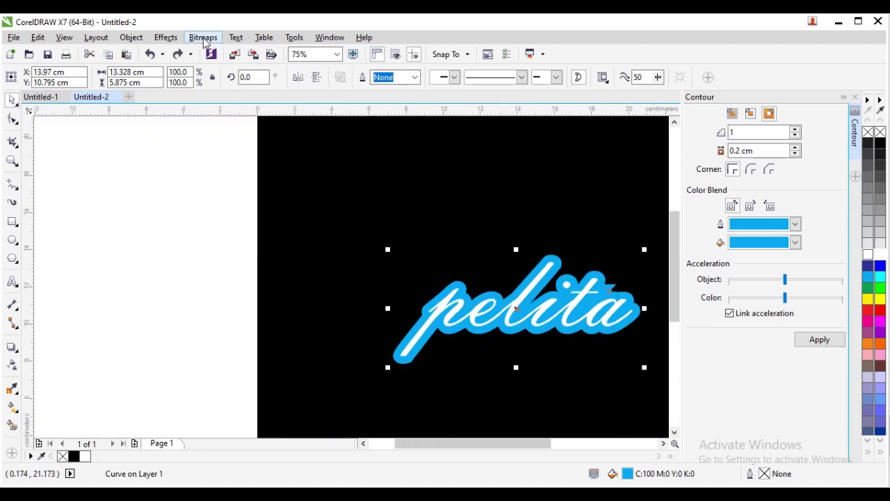
click(203, 39)
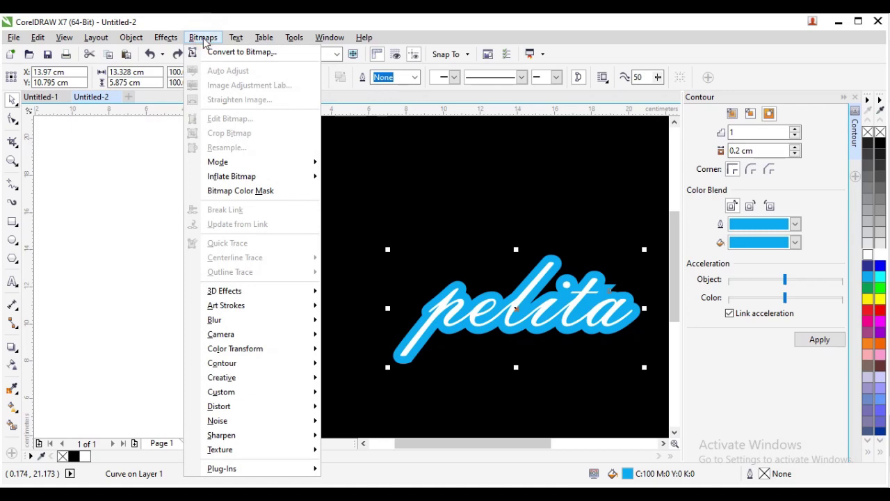
click(237, 52)
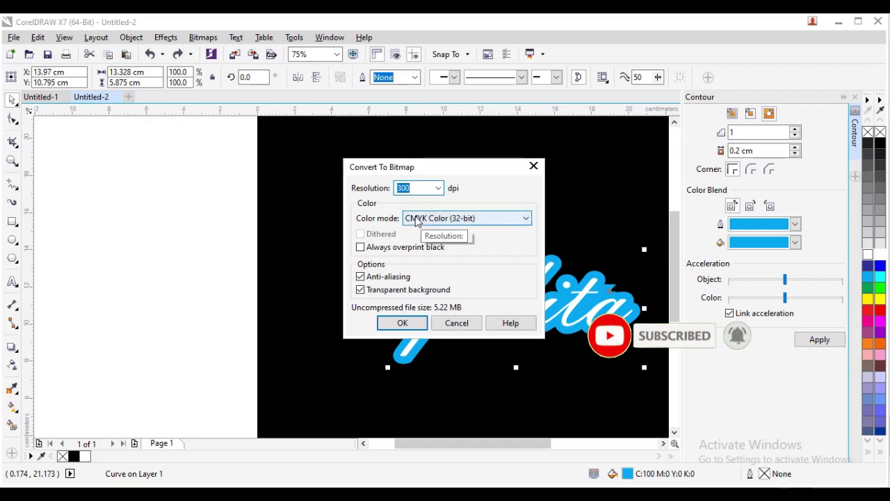
click(418, 220)
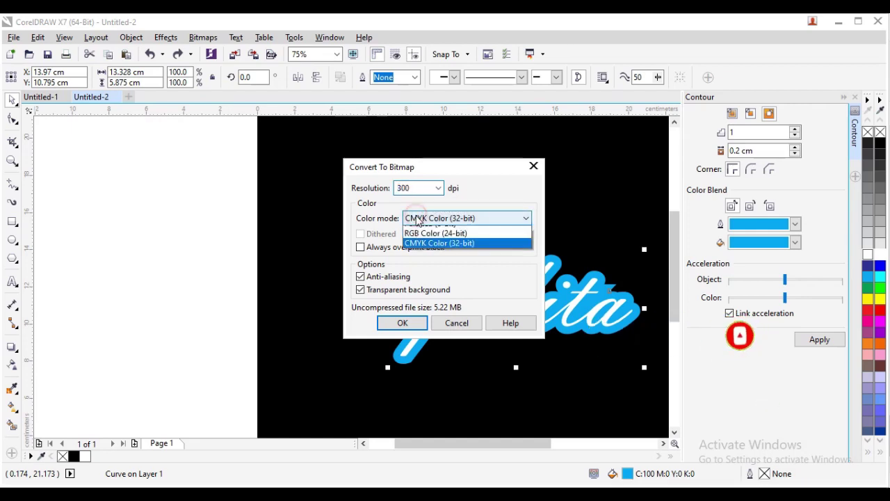
click(424, 269)
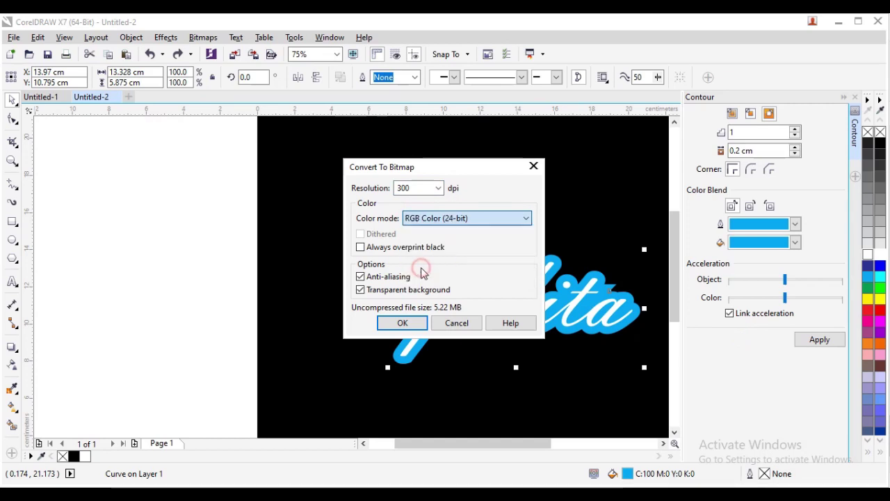
click(395, 322)
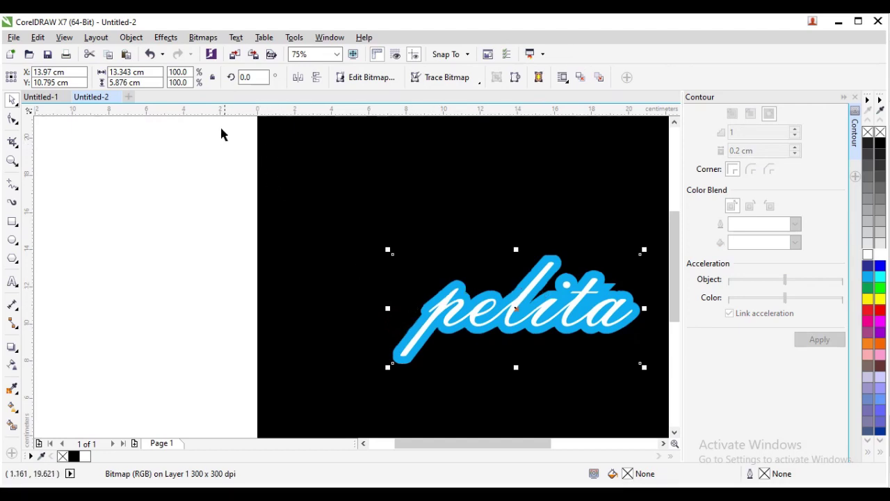
Apply a Gaussian Blur with a 71-pixel radius to the outer blue bitmap
click(203, 37)
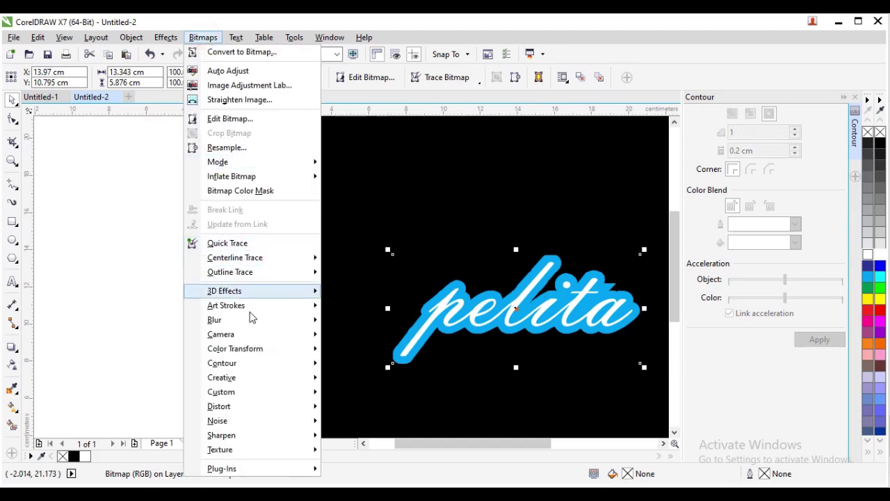
mouse_move(263, 320)
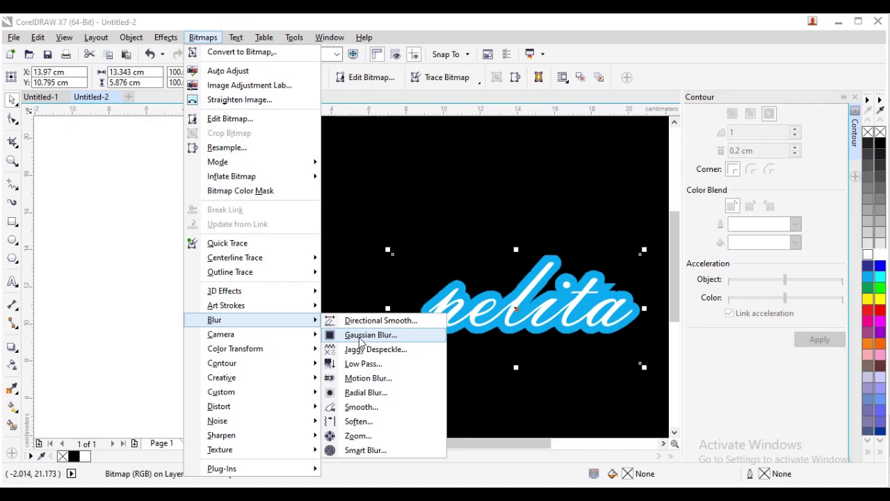
click(361, 335)
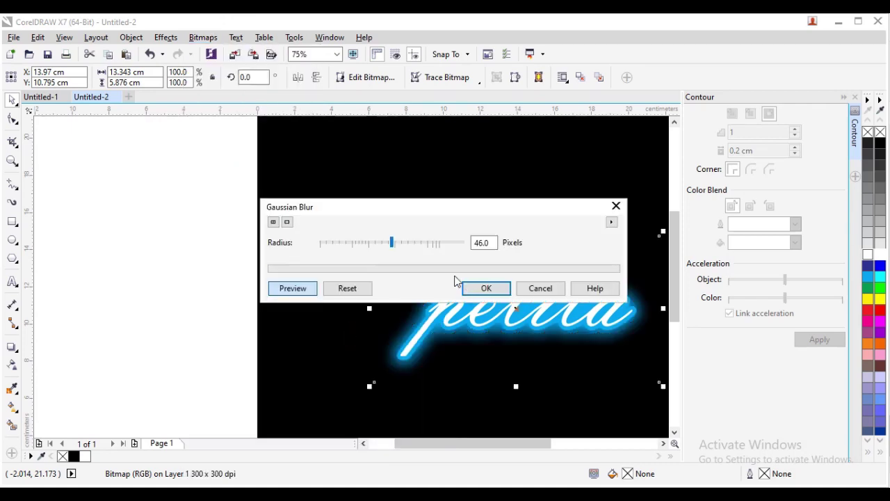
click(409, 245)
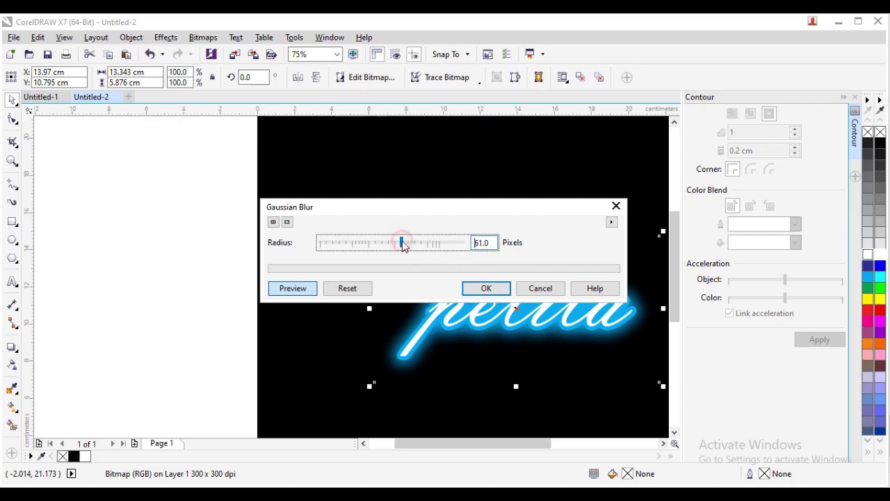
click(410, 245)
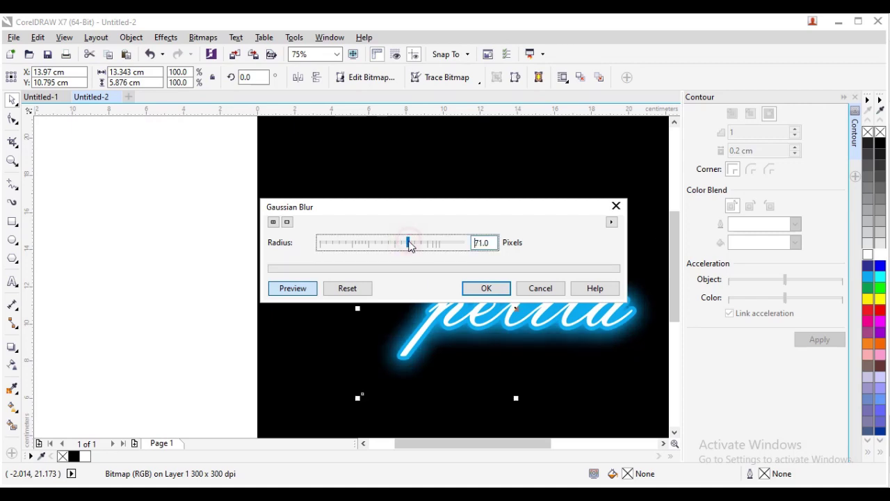
click(485, 288)
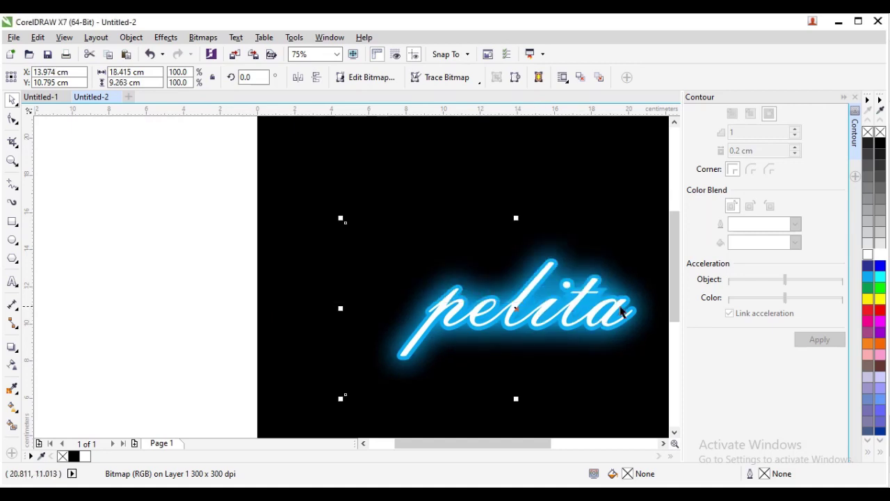
Convert the inner blue contour curve to a 300 dpi bitmap in RGB Color (24-bit) with anti-aliasing and a transparent background
scroll(624, 312, up, 2)
scroll(219, 229, down, 2)
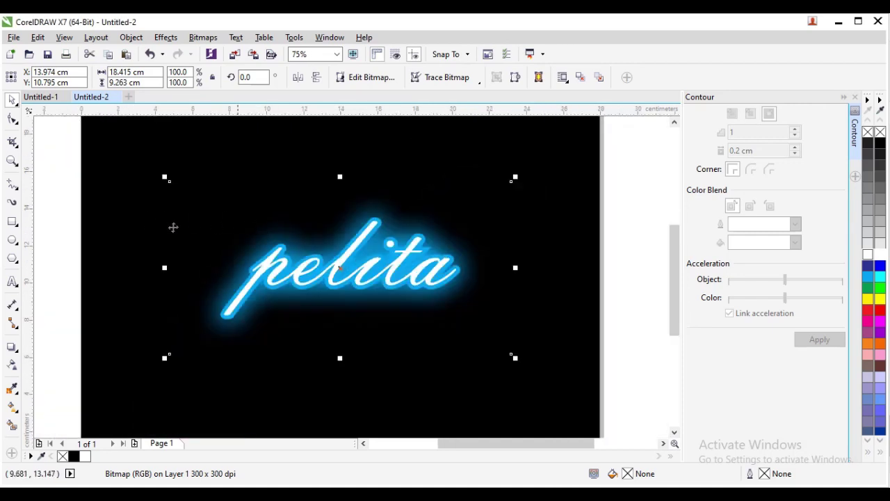
click(64, 191)
scroll(380, 229, up, 2)
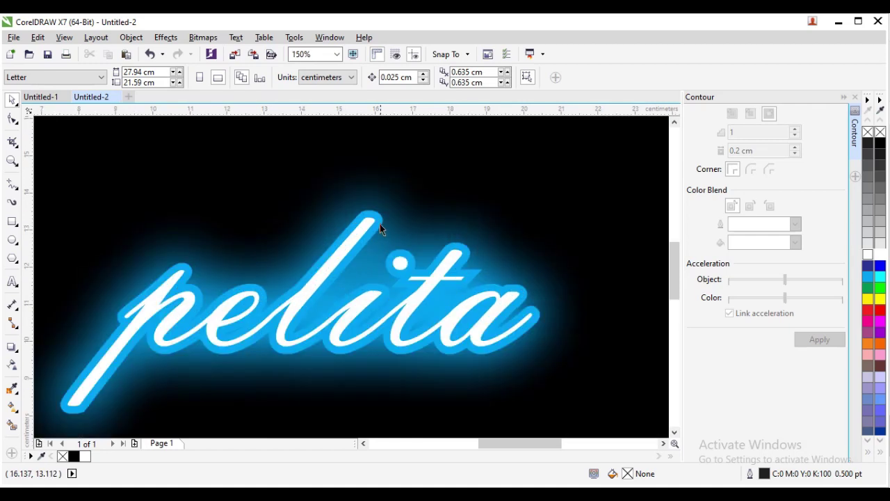
click(383, 220)
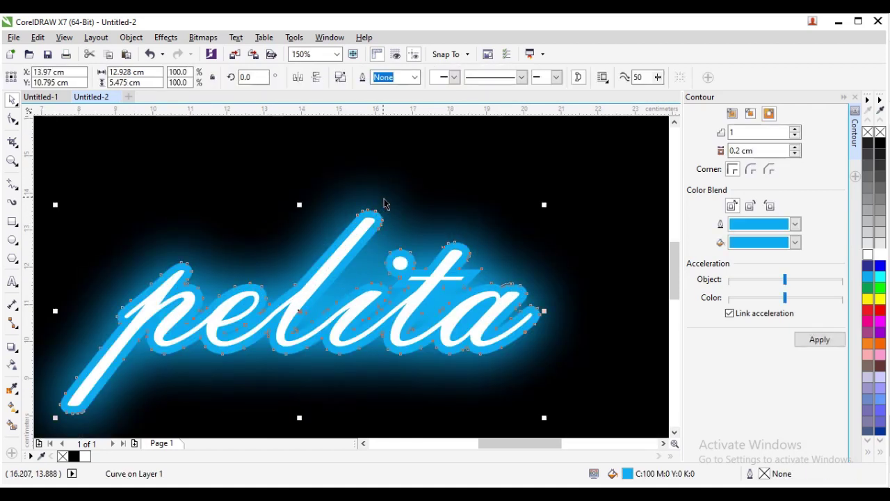
click(203, 38)
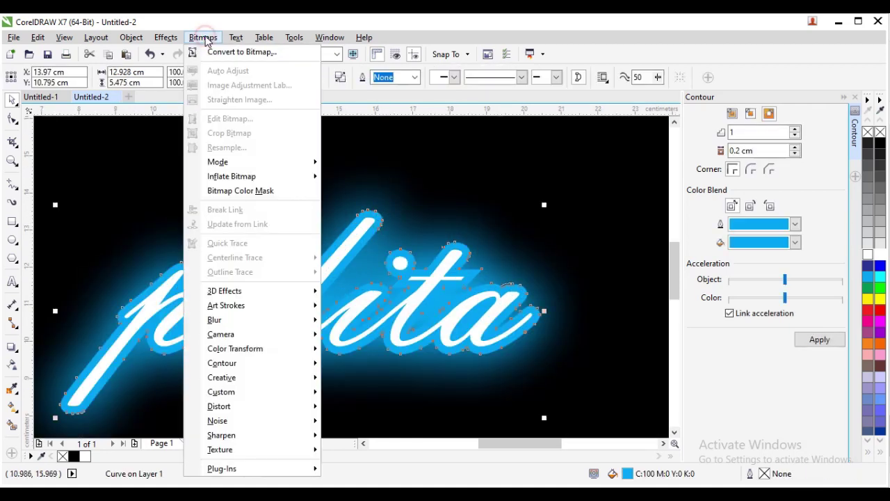
click(220, 57)
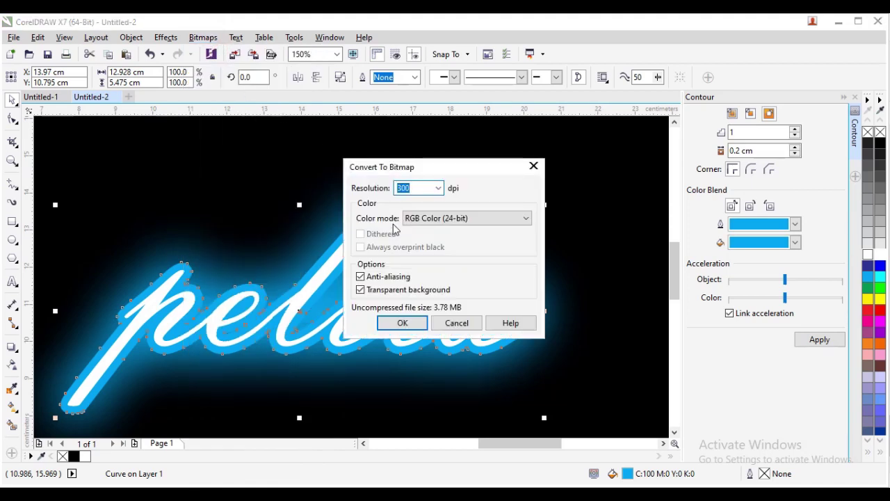
click(407, 323)
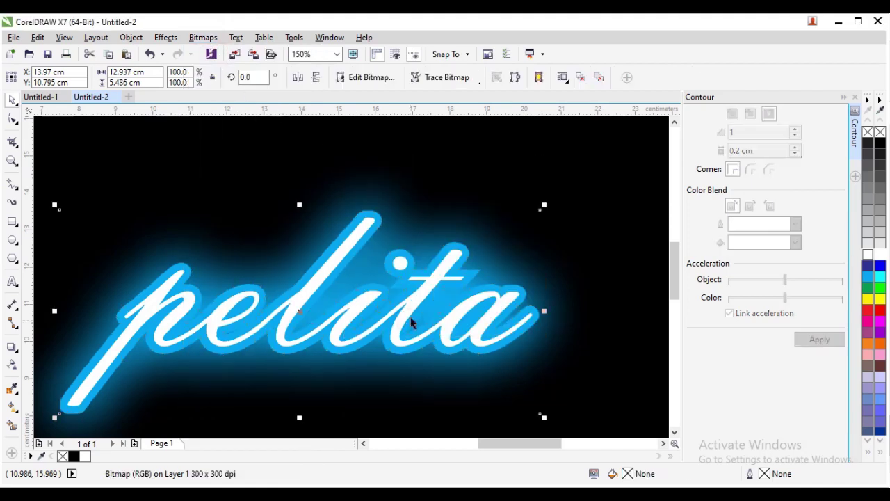
Apply a Gaussian Blur with a 35-pixel radius to the inner blue bitmap
click(202, 38)
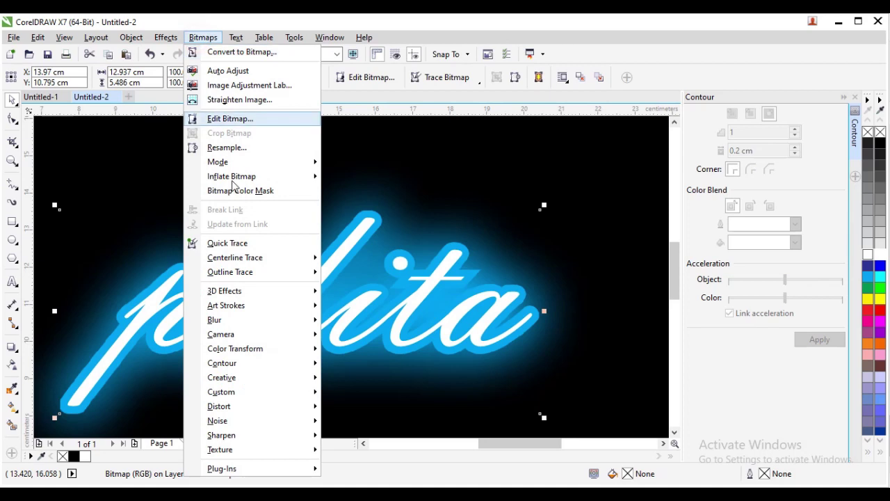
mouse_move(258, 321)
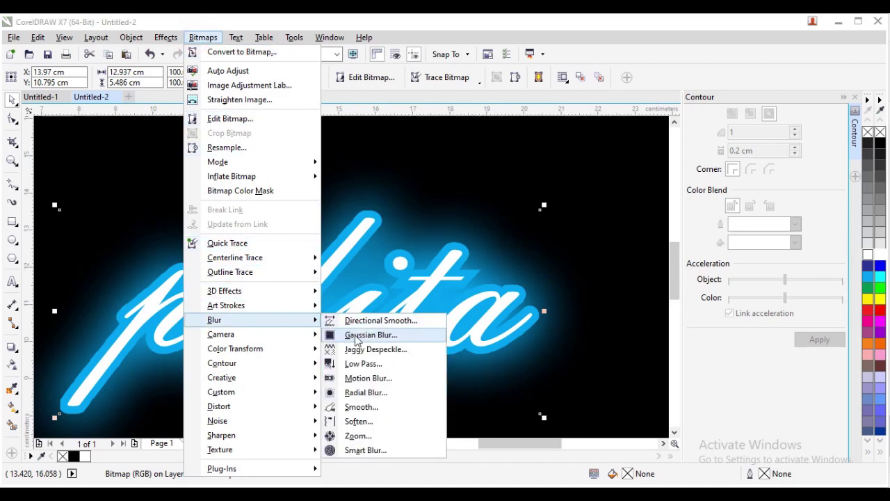
click(351, 336)
click(389, 241)
click(367, 243)
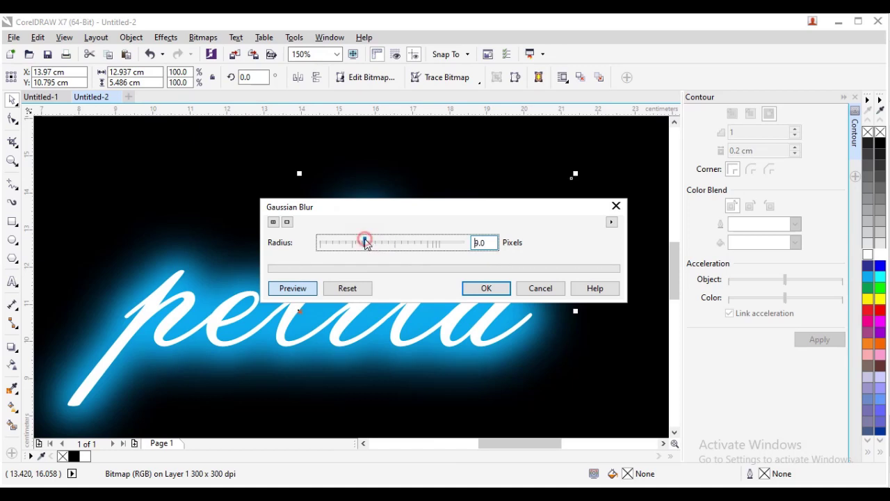
click(379, 245)
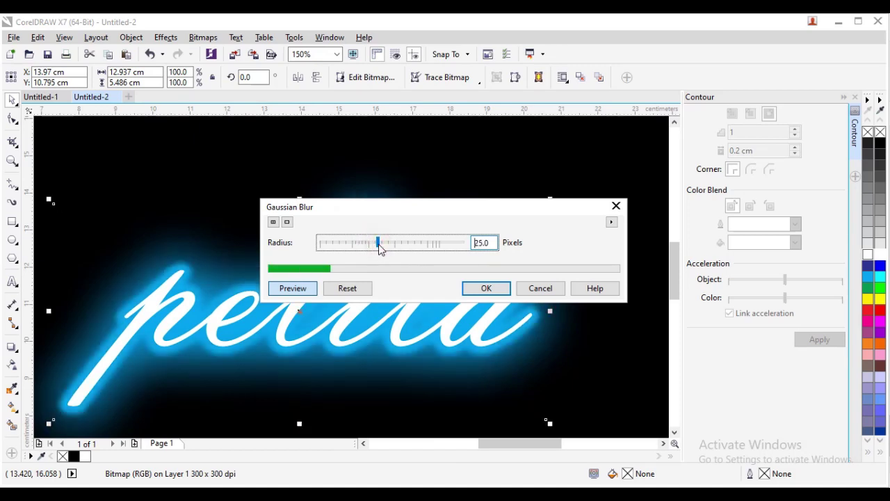
click(385, 243)
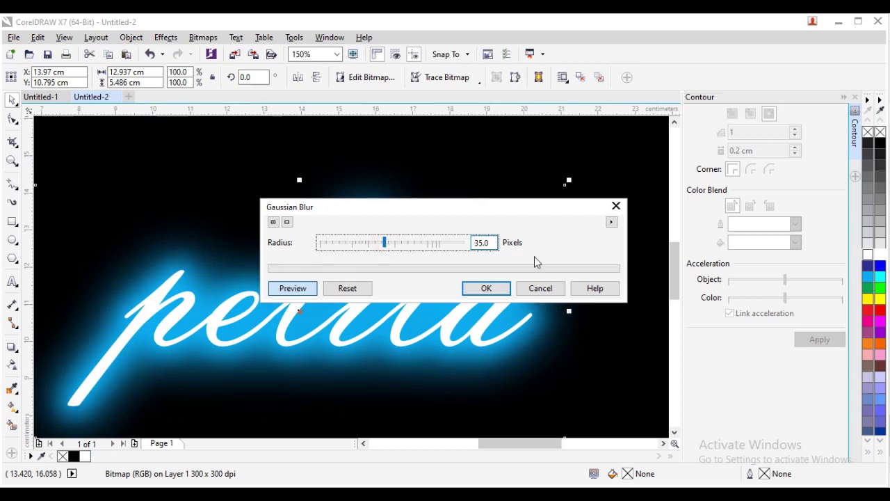
click(492, 288)
scroll(493, 288, down, 2)
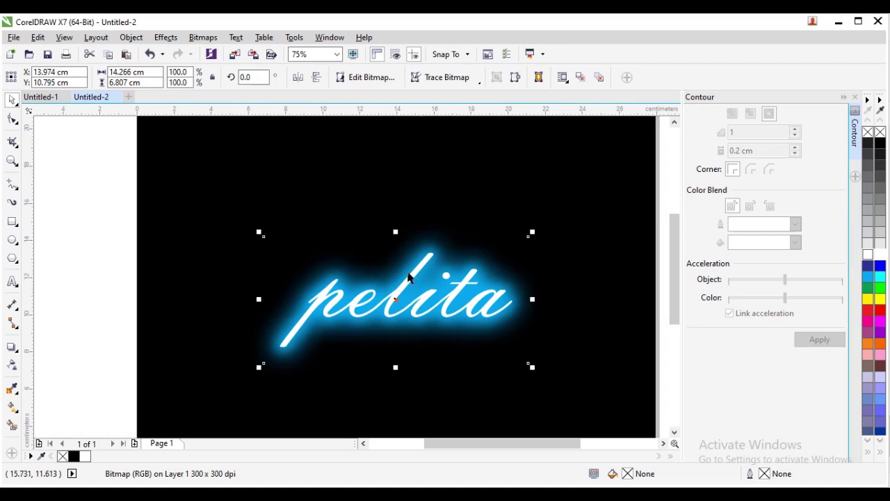
Soften the inner blue bitmap with a second Gaussian Blur at a 9-pixel radius
click(167, 38)
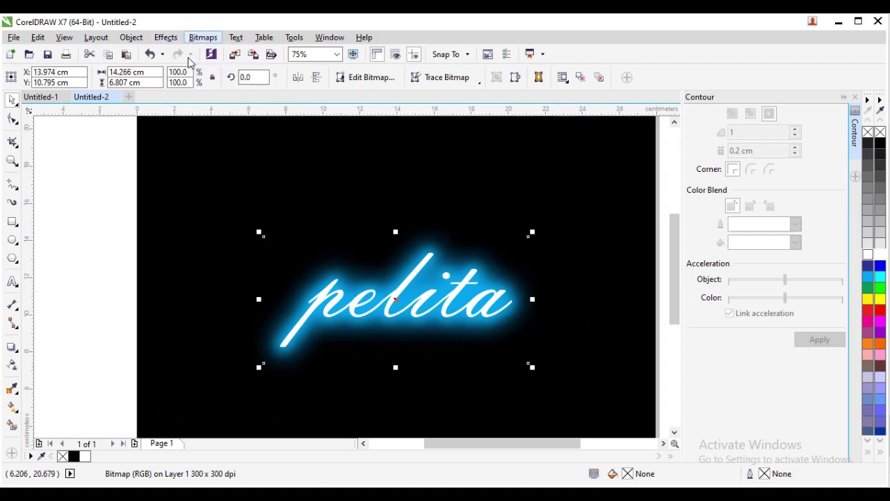
click(200, 39)
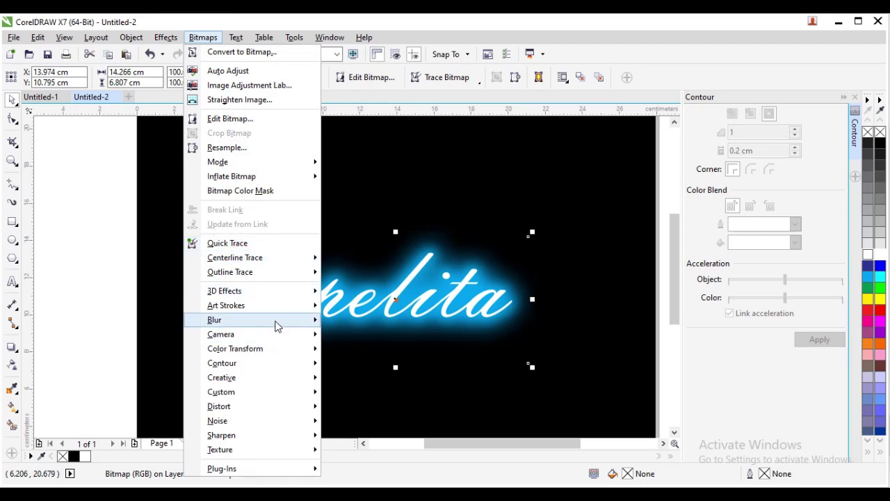
mouse_move(275, 327)
click(367, 334)
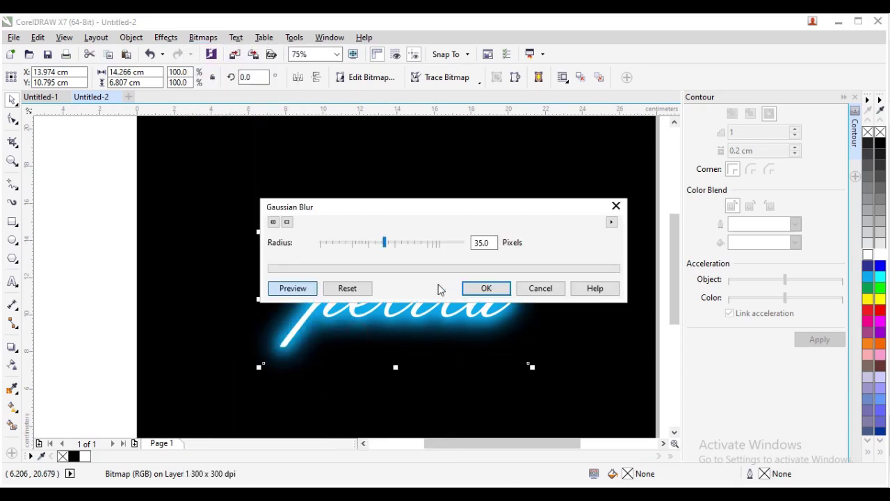
click(378, 243)
drag(409, 210, 175, 145)
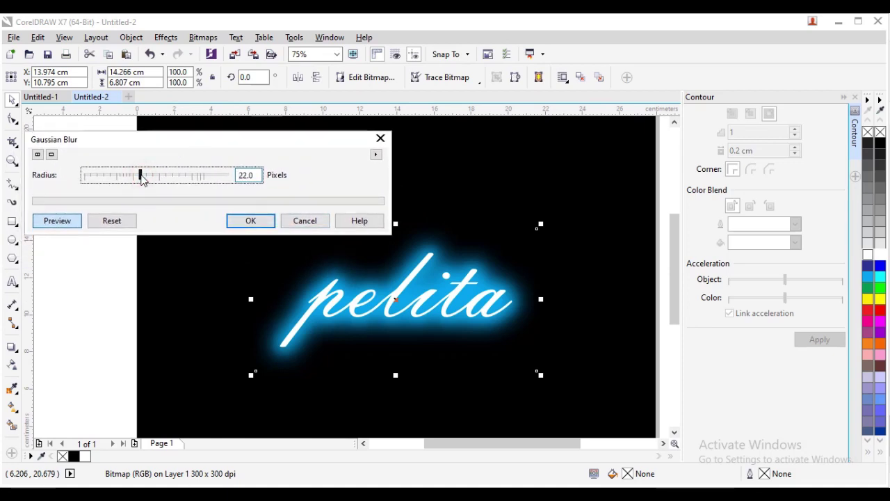
drag(142, 178, 138, 178)
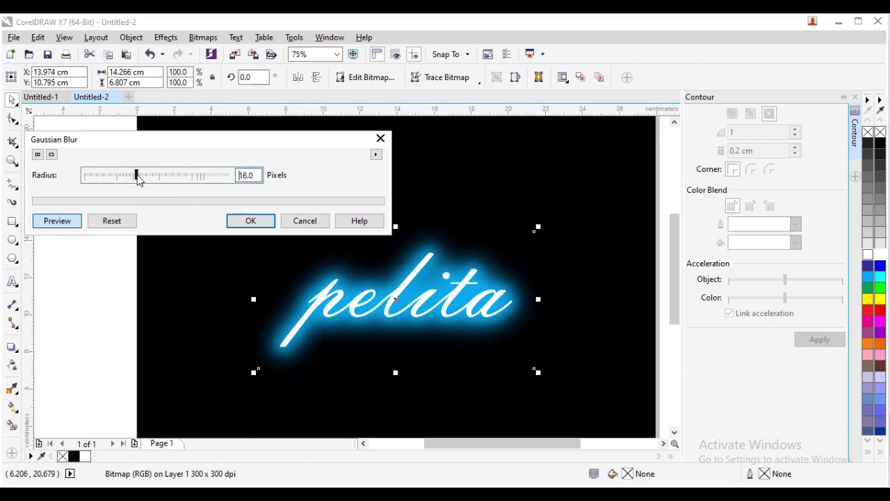
drag(136, 181, 131, 177)
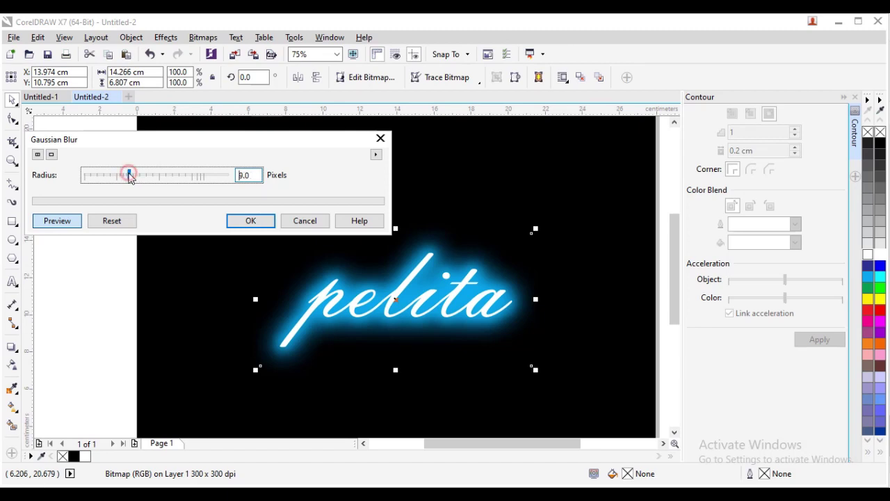
click(249, 223)
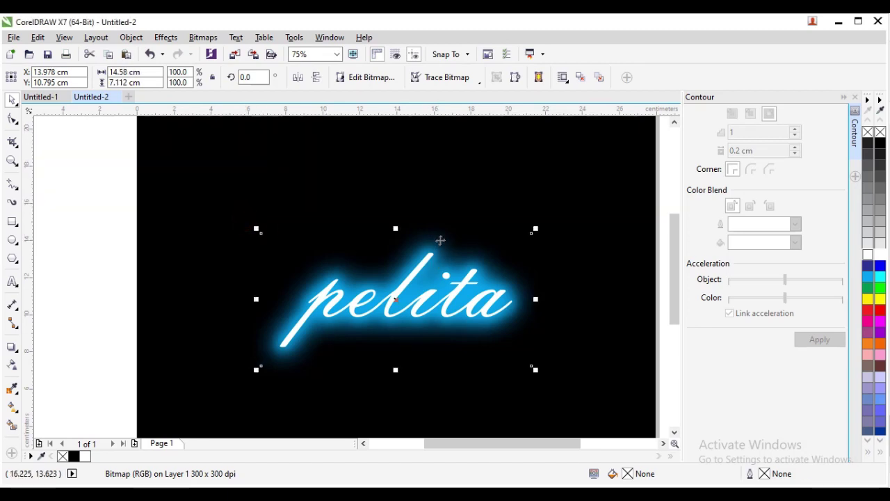
Apply another Gaussian Blur with a 150-pixel radius to the outer blue bitmap and deselect it to check the glow
click(170, 38)
mouse_move(200, 39)
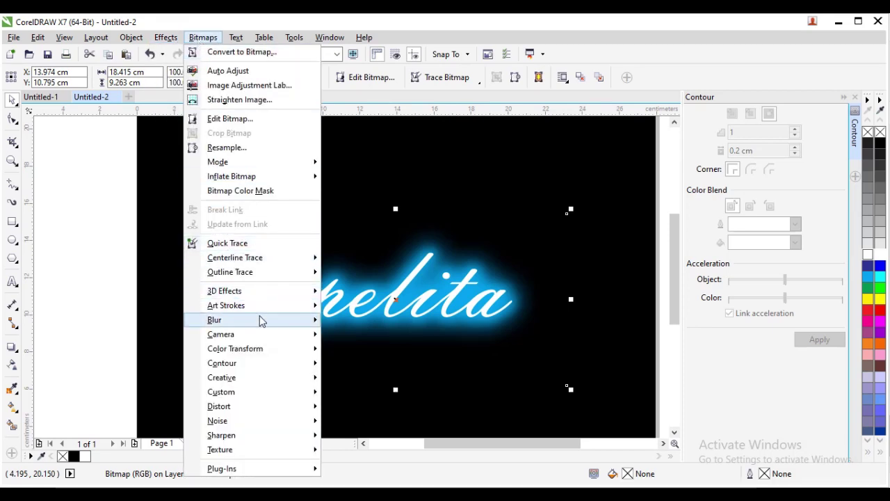
mouse_move(259, 320)
click(375, 334)
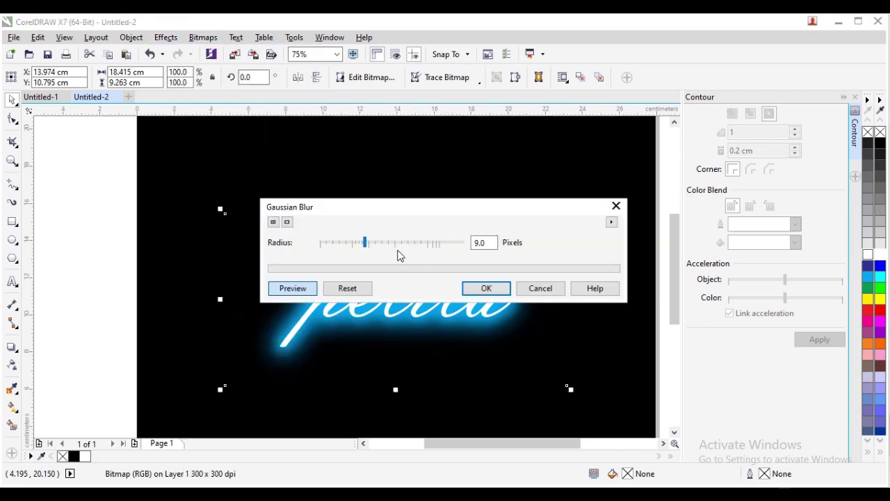
click(390, 243)
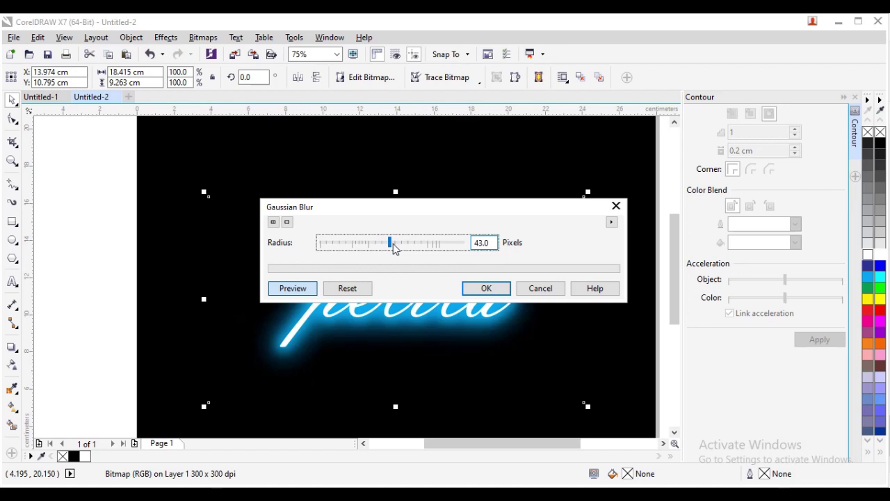
drag(393, 246, 432, 247)
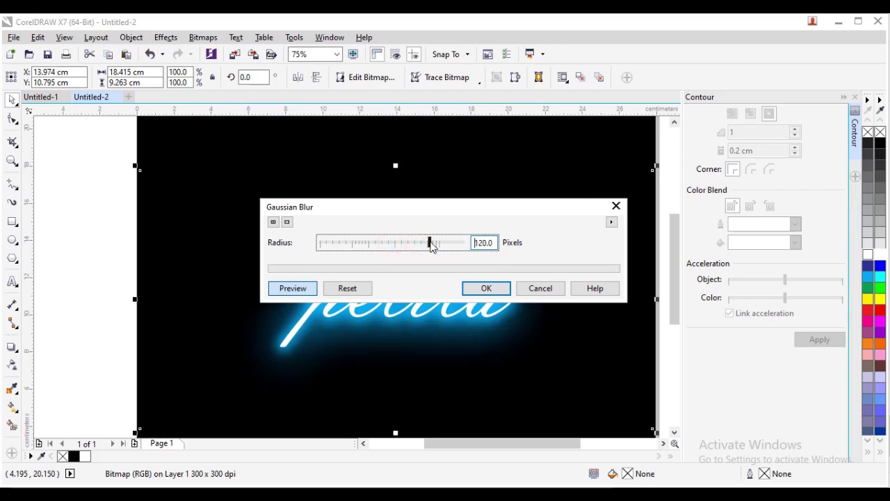
drag(431, 247, 434, 247)
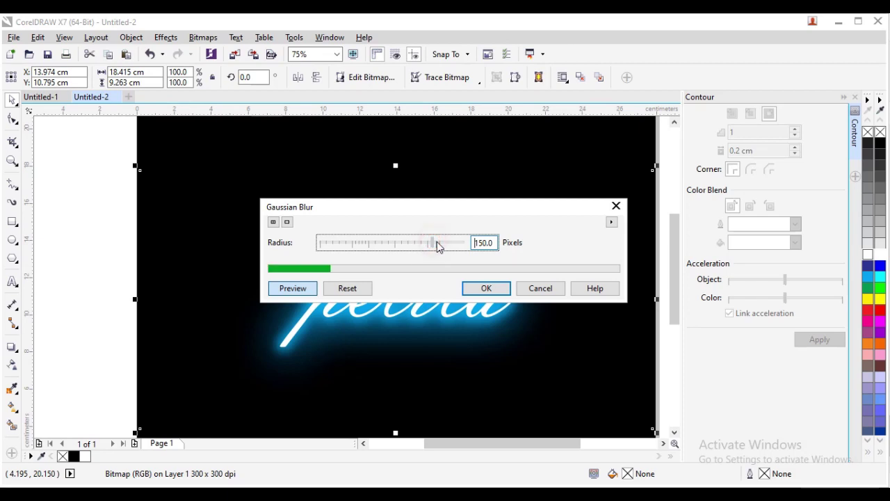
click(490, 288)
click(486, 245)
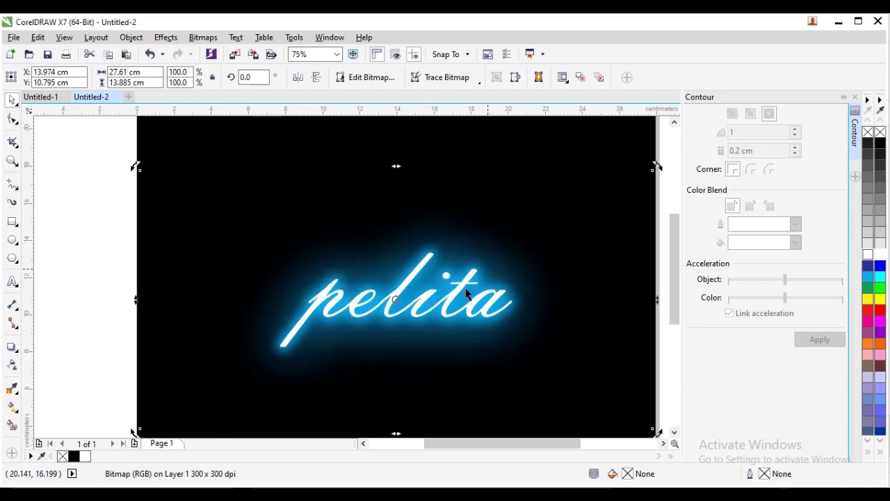
scroll(392, 299, up, 1)
scroll(391, 301, down, 2)
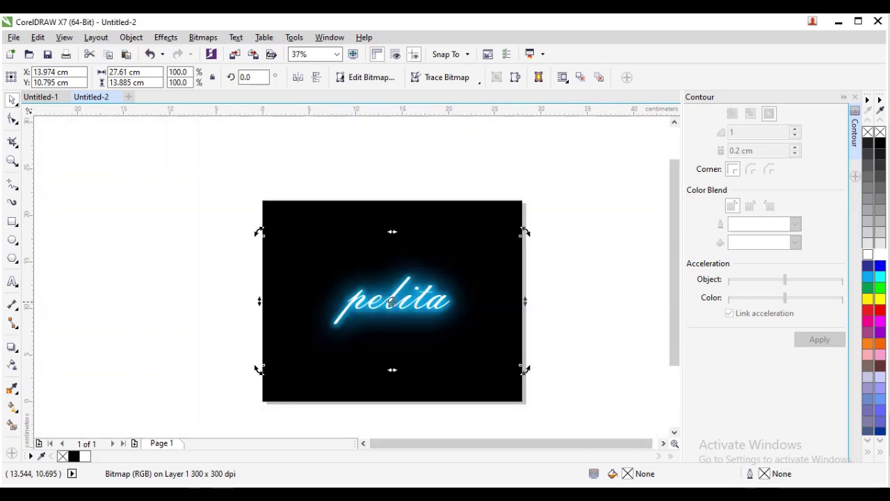
click(549, 223)
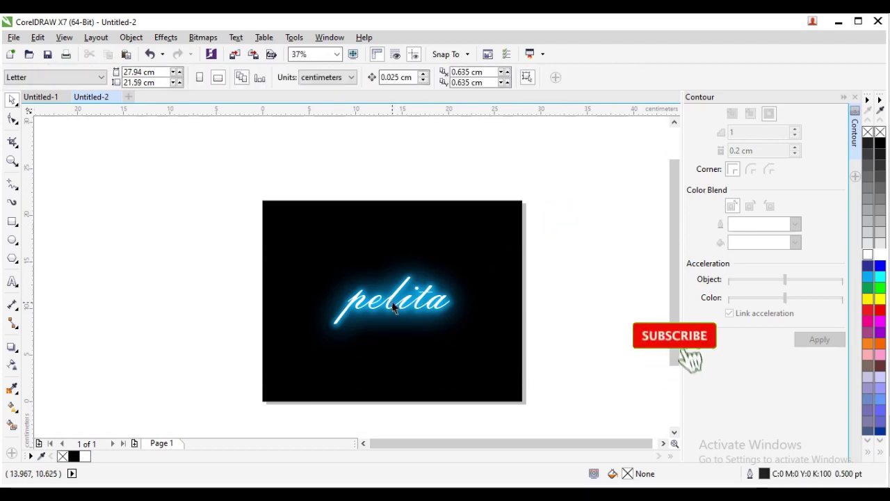
scroll(393, 306, up, 1)
scroll(393, 306, down, 1)
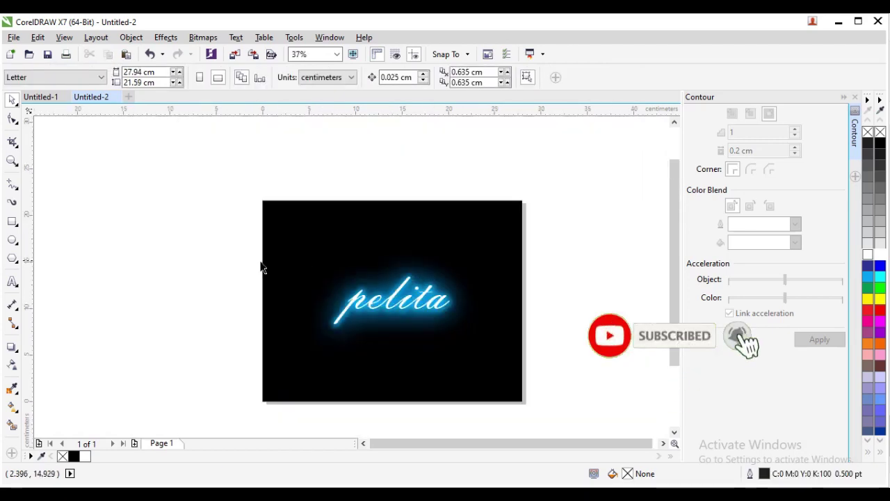
Draw an unfilled rectangle about 18.2 by 8.4 cm around the glowing text and give it a green 4.0 pt outline
click(12, 221)
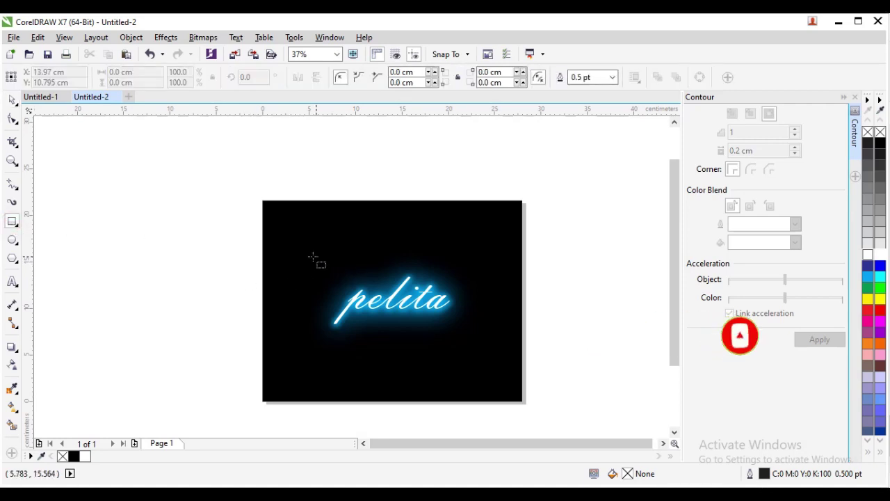
drag(313, 260, 485, 339)
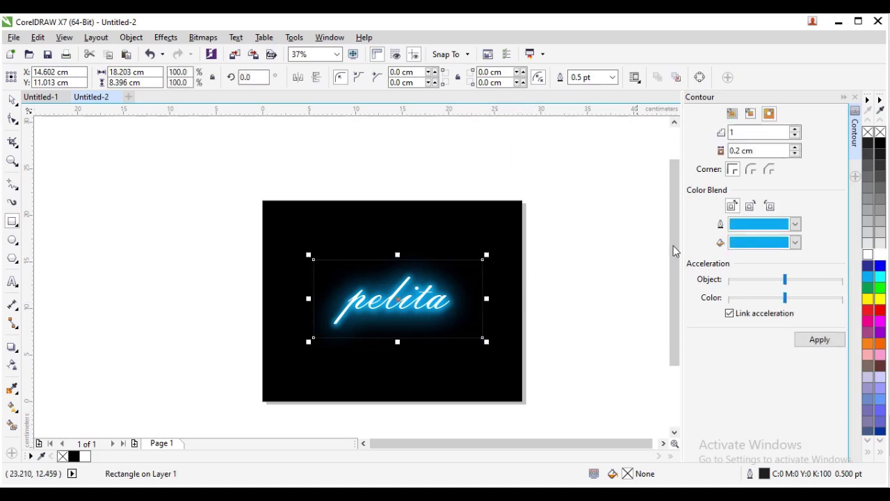
right_click(880, 293)
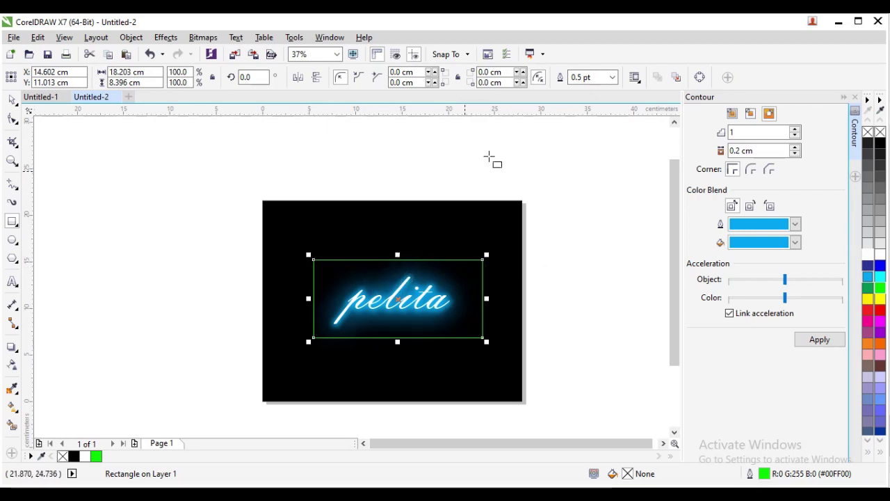
click(613, 78)
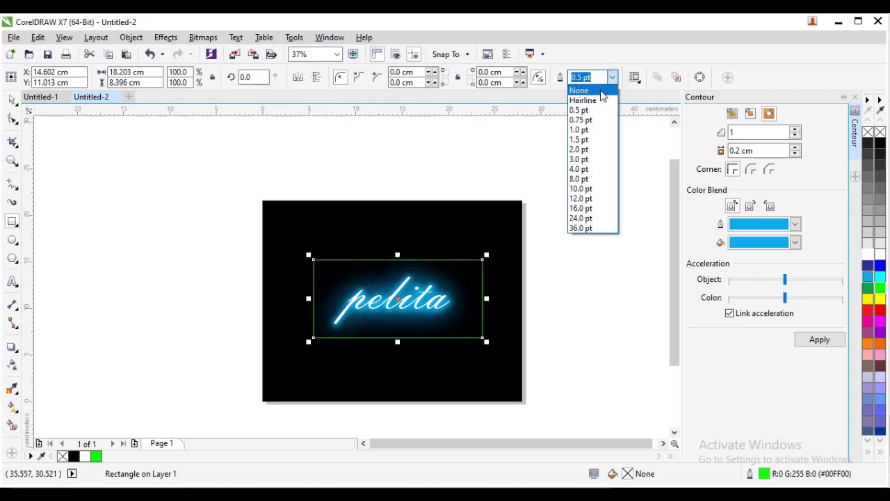
click(581, 169)
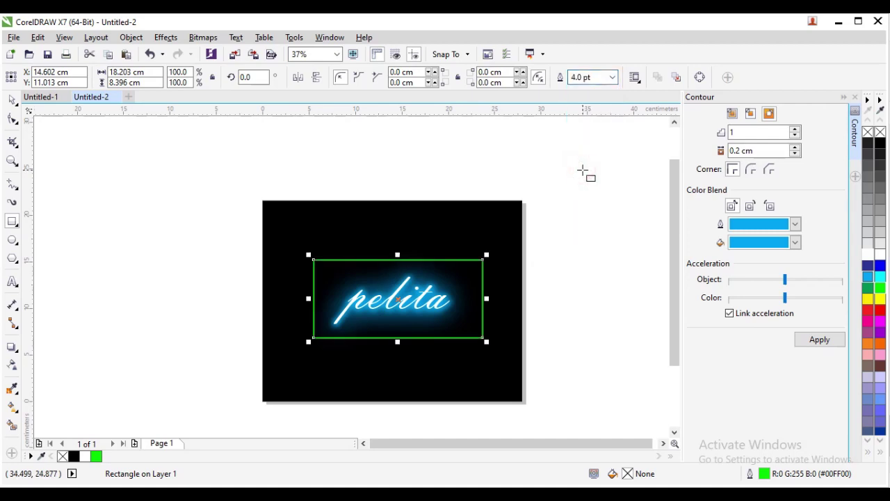
scroll(452, 287, up, 2)
scroll(432, 299, down, 2)
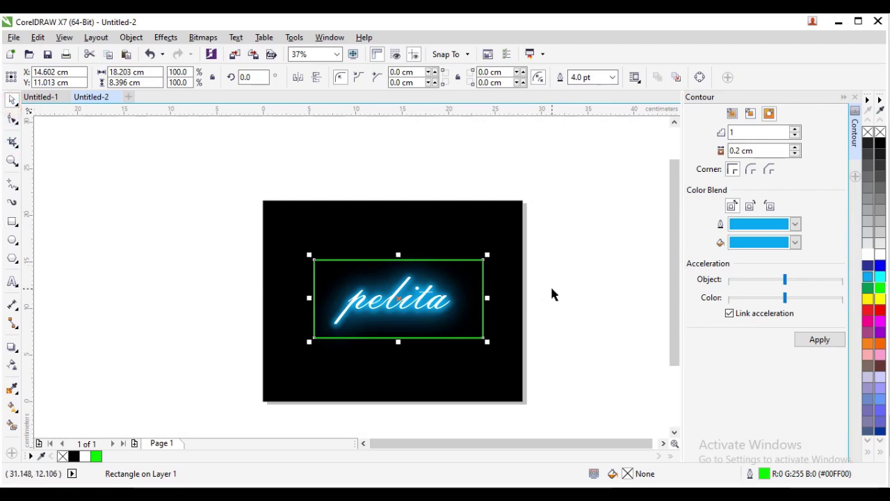
click(575, 255)
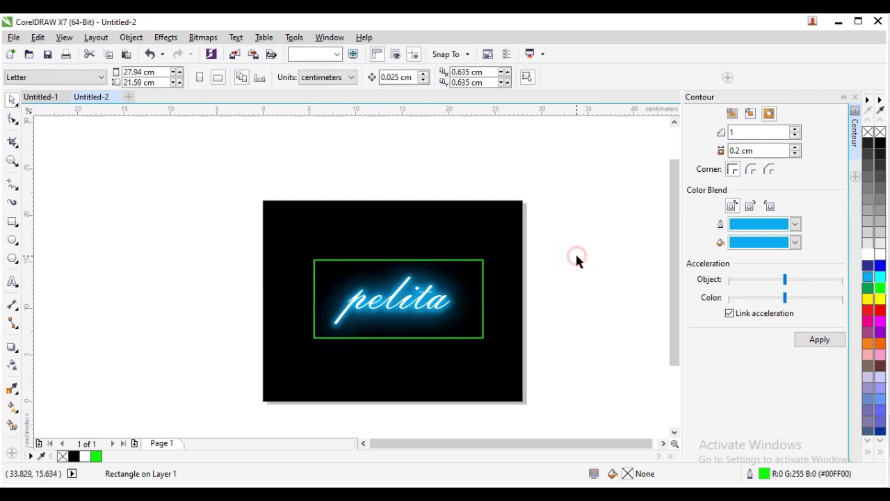
Select the duplicate of the green rectangle, move it aside to check it, and undo the move
key(Tab)
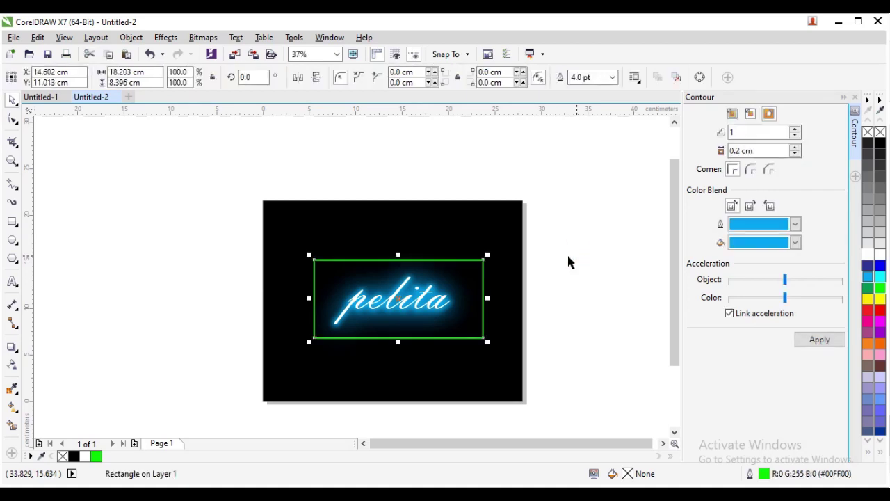
drag(491, 268, 549, 251)
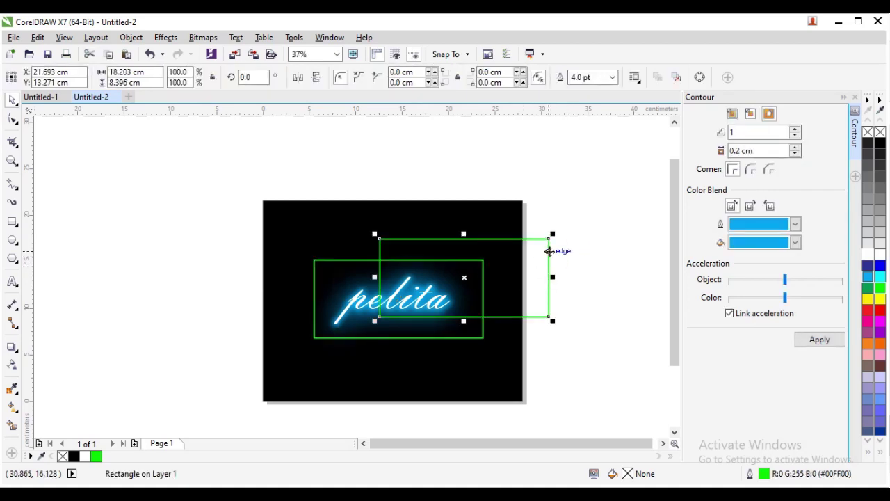
key(ctrl+z)
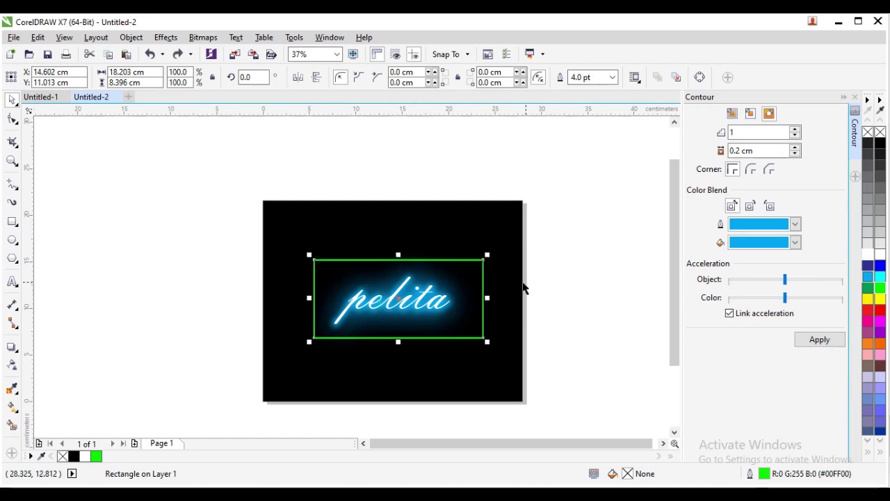
Convert the duplicate green rectangle to a 300 dpi RGB bitmap with anti-aliasing and a transparent background
scroll(482, 261, up, 3)
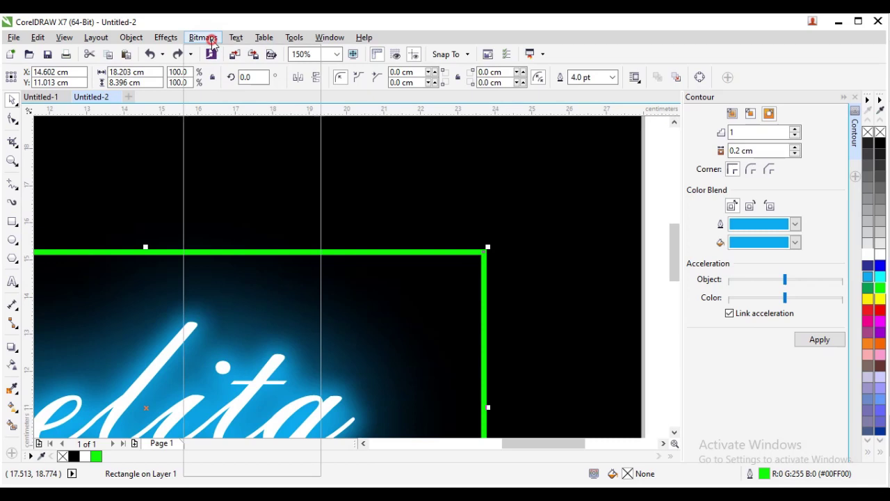
click(207, 37)
click(224, 53)
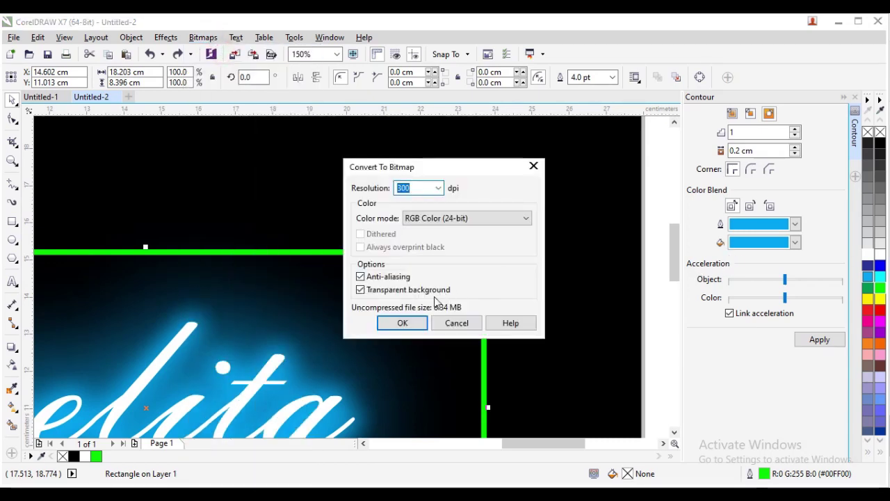
click(403, 323)
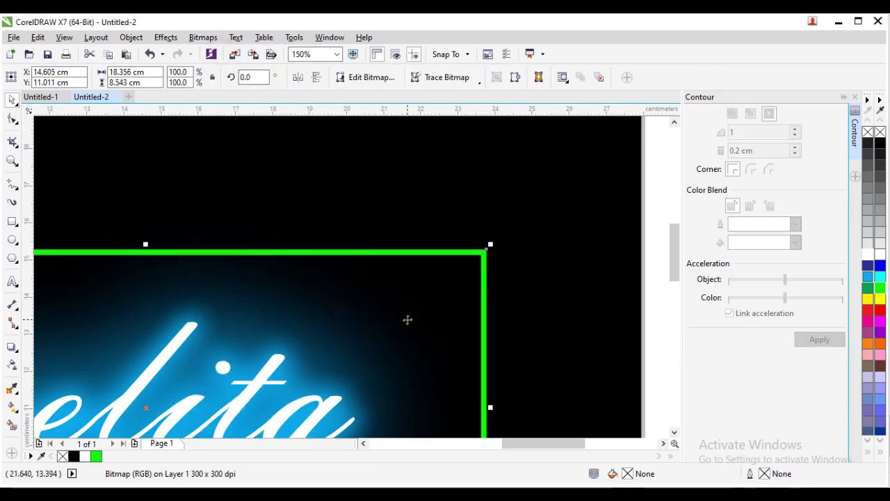
Apply a Gaussian Blur with a 24-pixel radius to the green rectangle bitmap, previewing other radii first
click(196, 38)
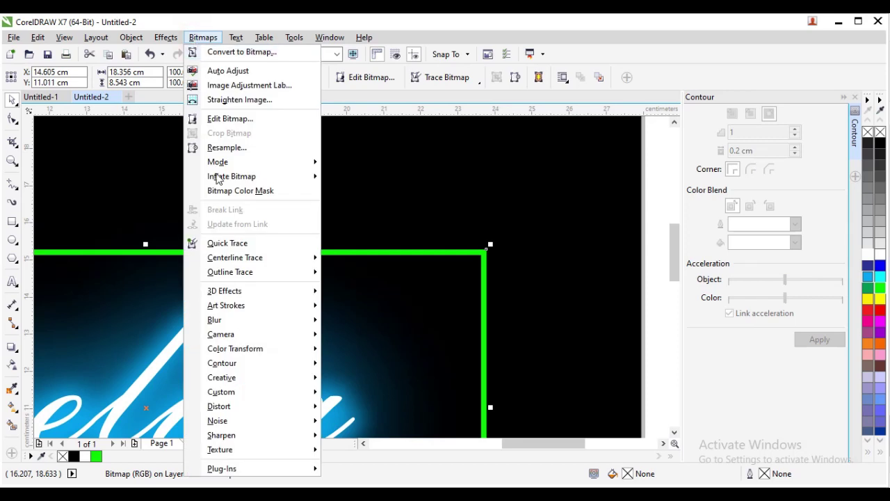
mouse_move(255, 320)
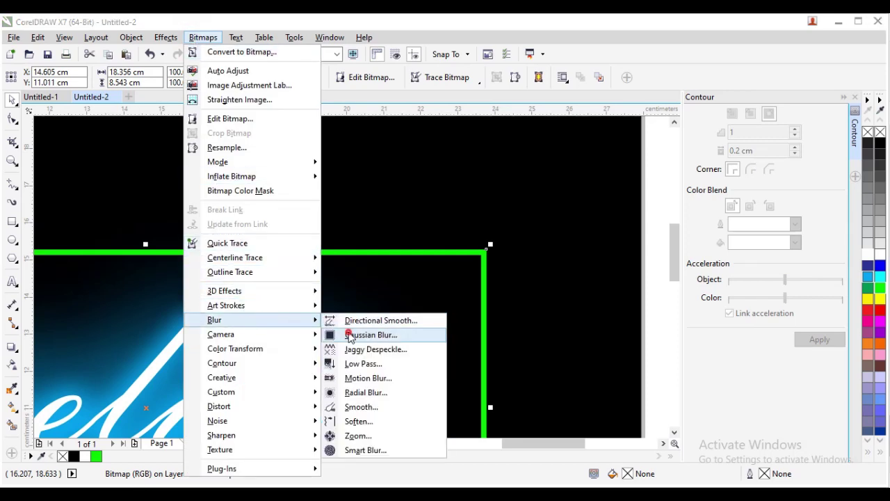
click(350, 335)
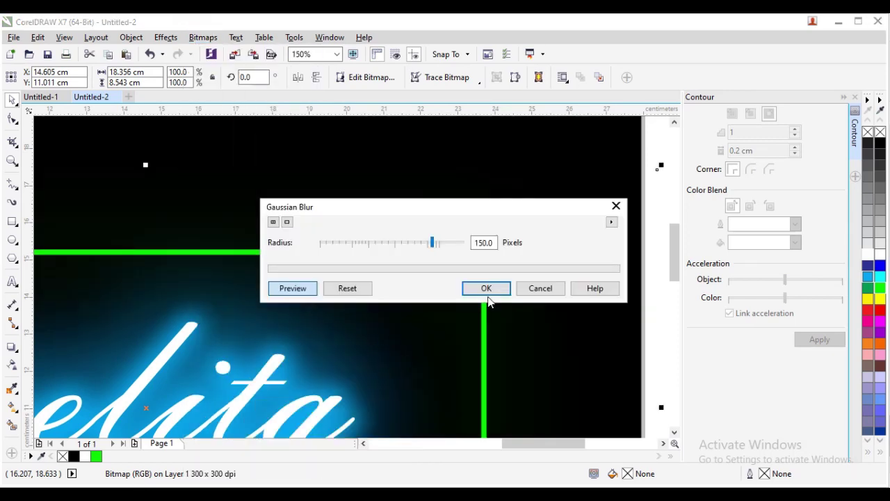
drag(519, 218, 565, 147)
drag(480, 175, 487, 179)
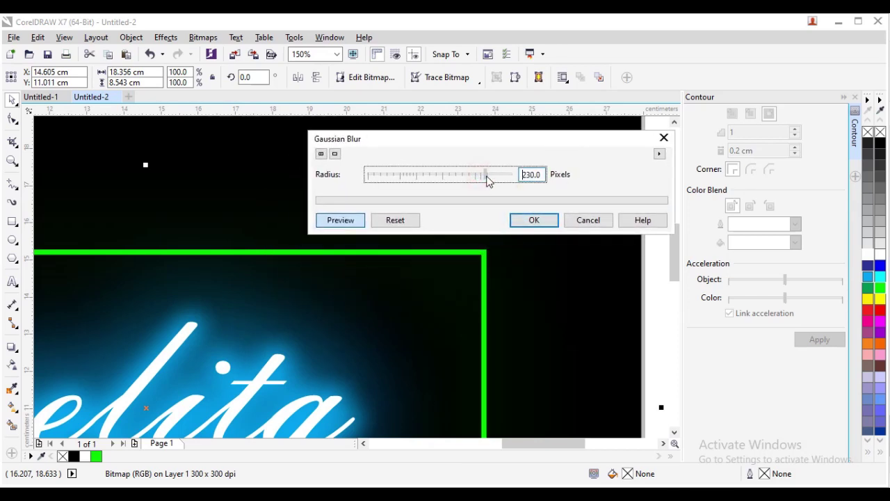
drag(426, 180, 427, 181)
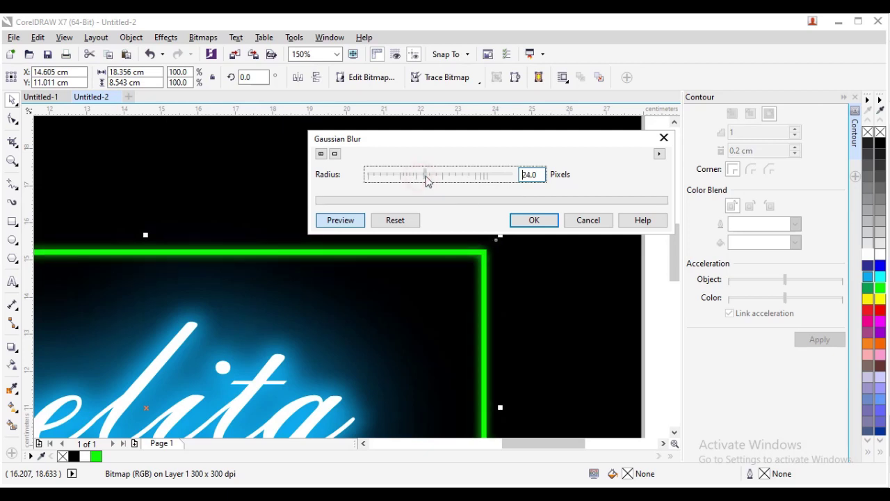
click(536, 221)
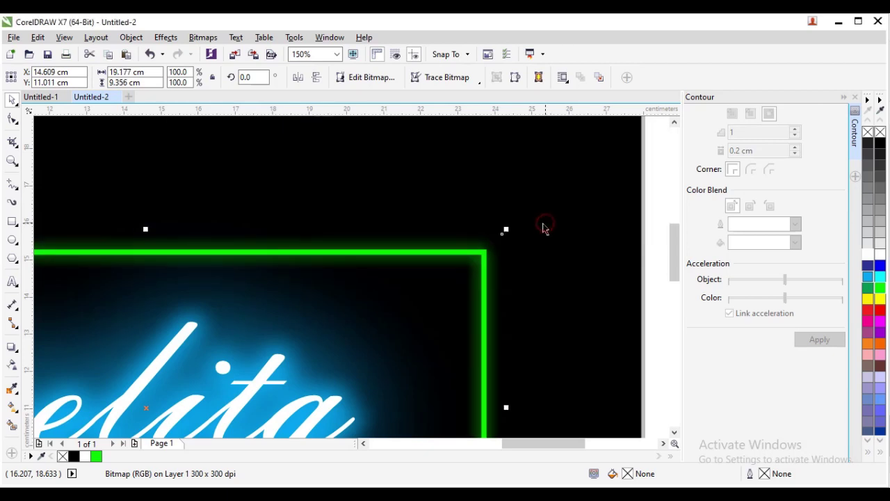
Inspect the frame's glow, move the blurred green bitmap off the sharp rectangle to compare them, undo the move, and deselect
scroll(456, 285, down, 3)
scroll(412, 347, down, 2)
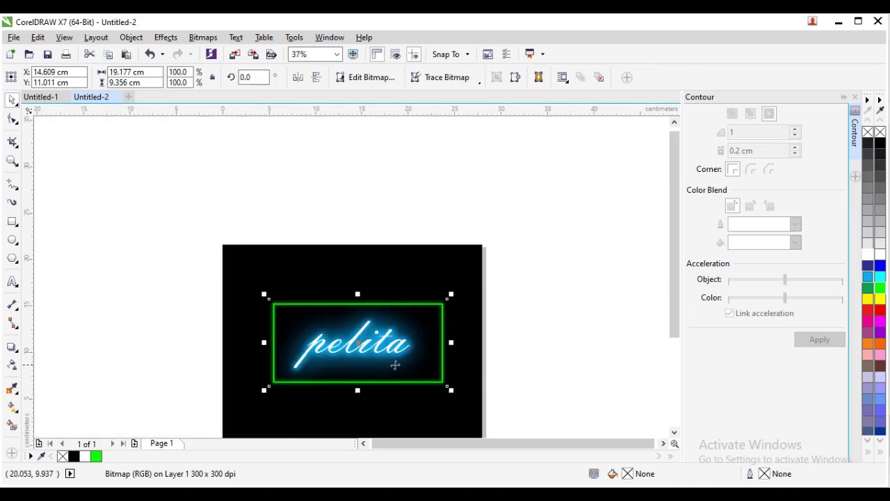
scroll(397, 364, up, 1)
scroll(459, 232, down, 1)
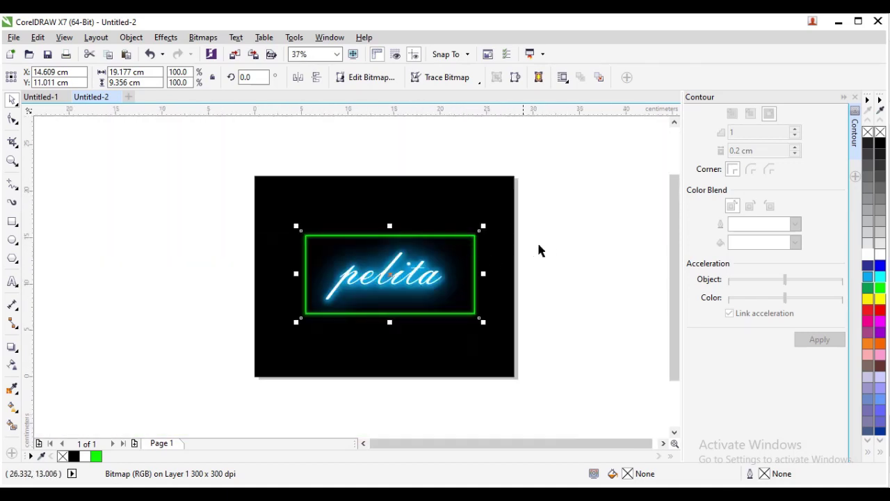
scroll(392, 261, up, 1)
scroll(263, 217, up, 1)
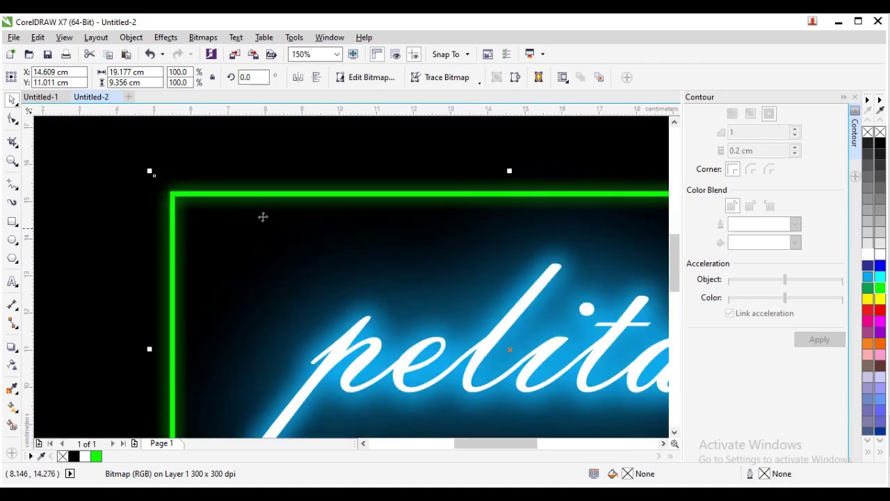
click(256, 194)
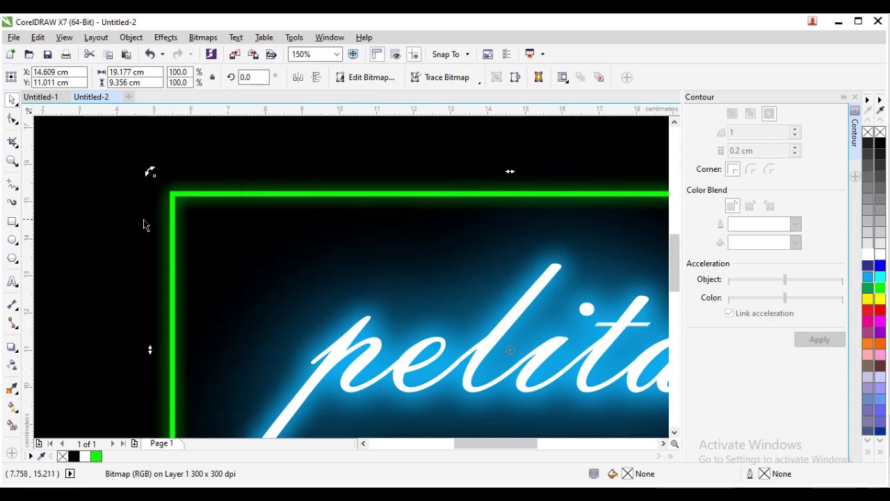
click(175, 201)
drag(175, 197, 162, 243)
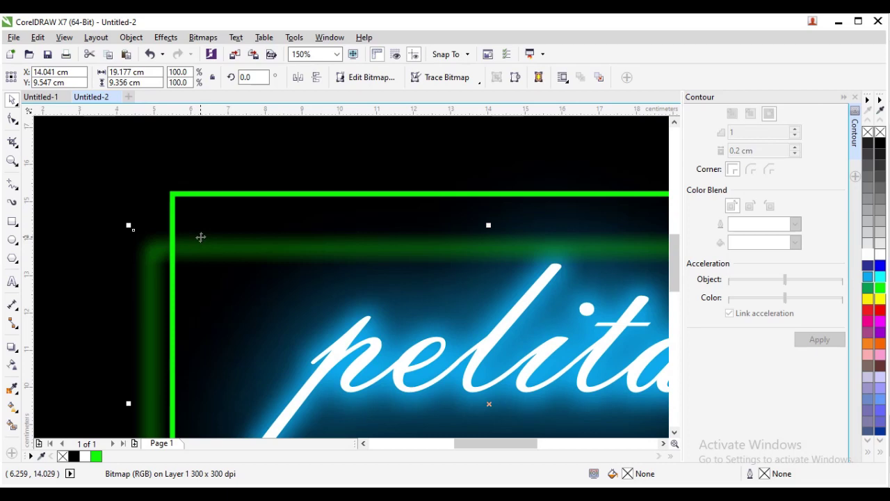
key(ctrl+z)
scroll(219, 234, down, 4)
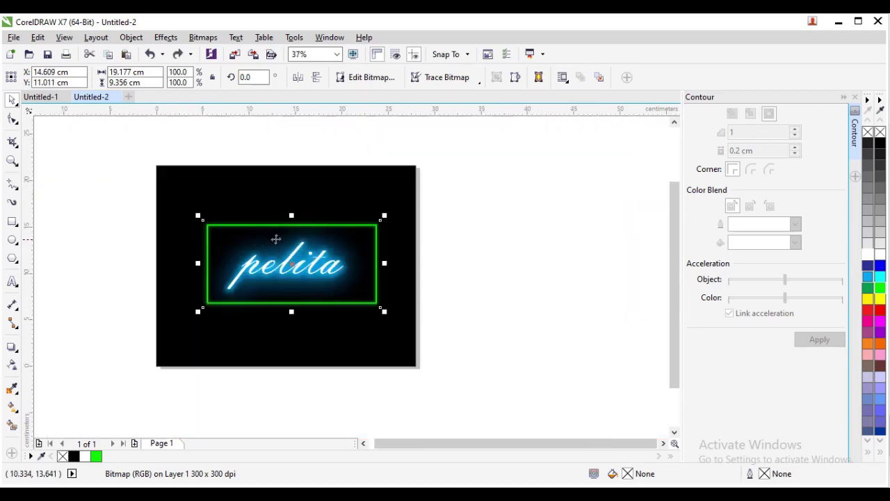
click(448, 243)
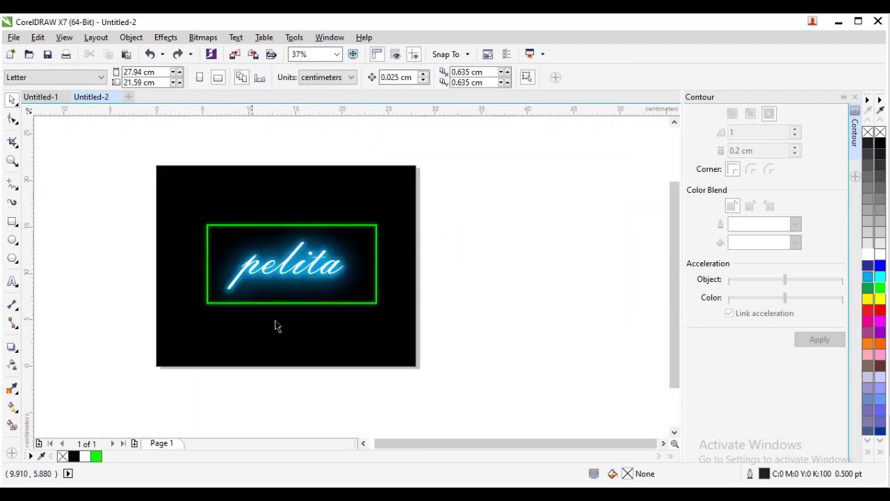